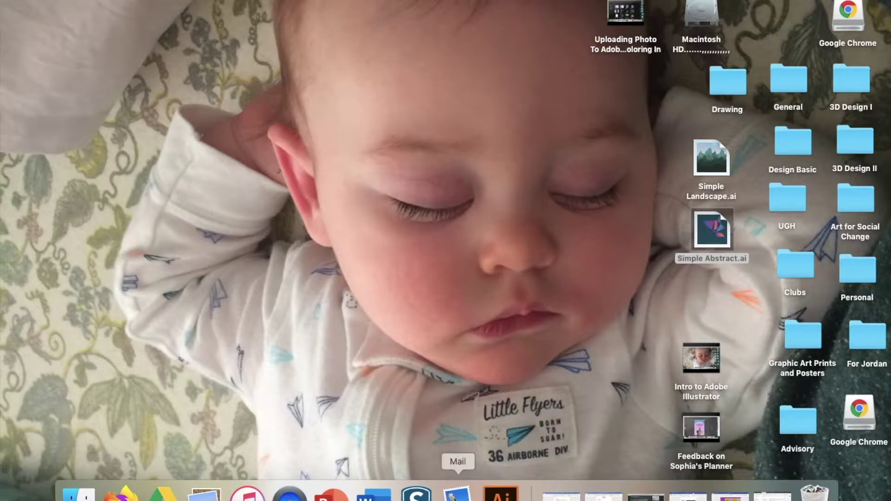
Launch Adobe Illustrator from the Dock to its home screen
left_click(500, 494)
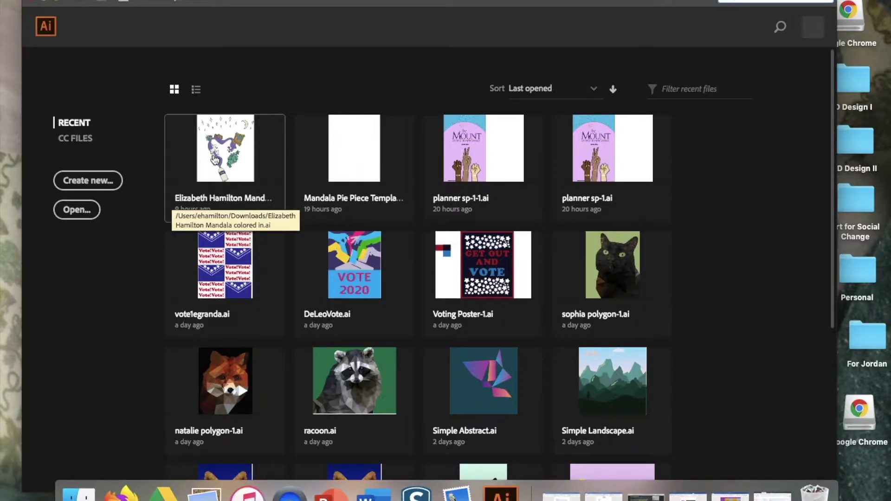
Reopen the most recent colored mandala .ai file from File > Open Recent Files
left_click(113, 3)
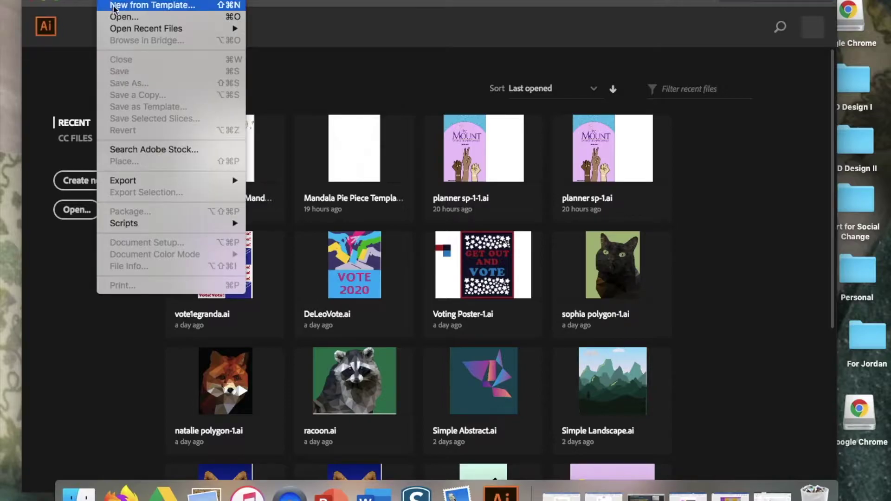
mouse_move(148, 28)
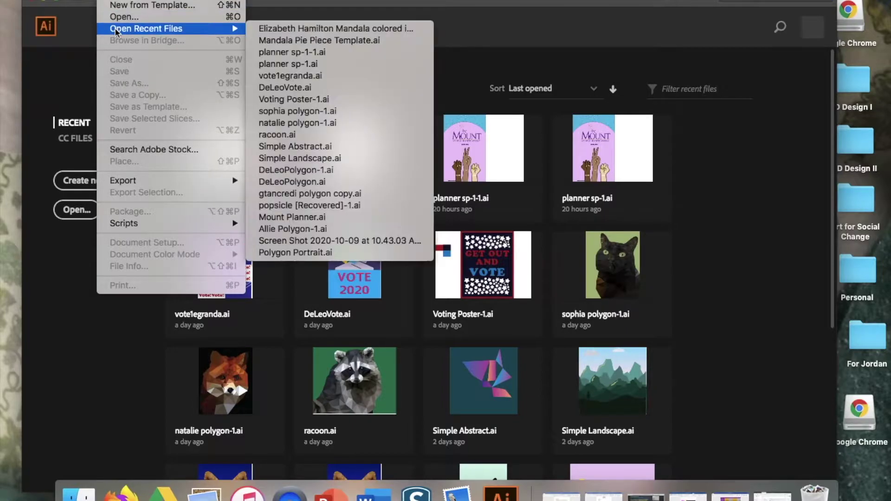
left_click(283, 28)
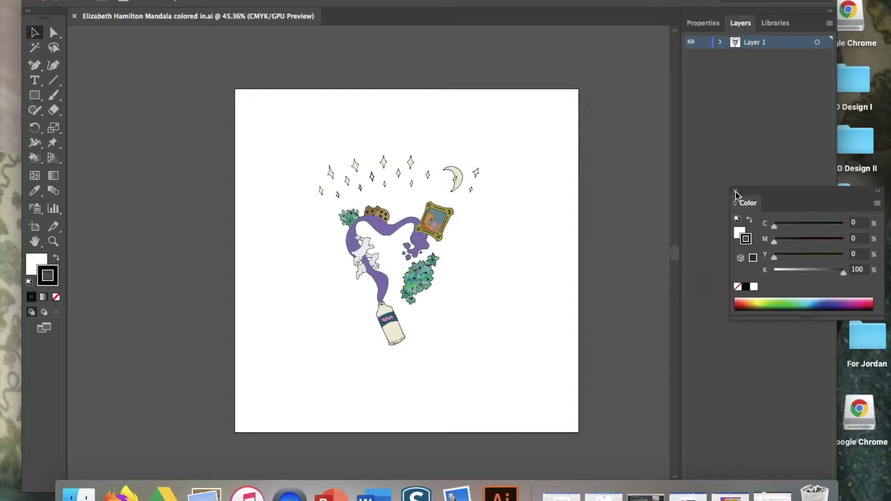
Close the floating Color panel and nudge the application window into place
left_click_drag(754, 190, 706, 188)
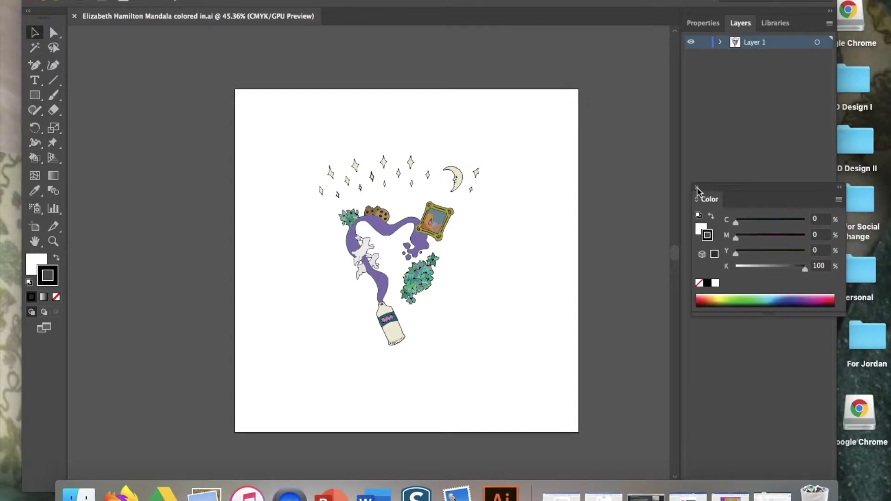
left_click(697, 188)
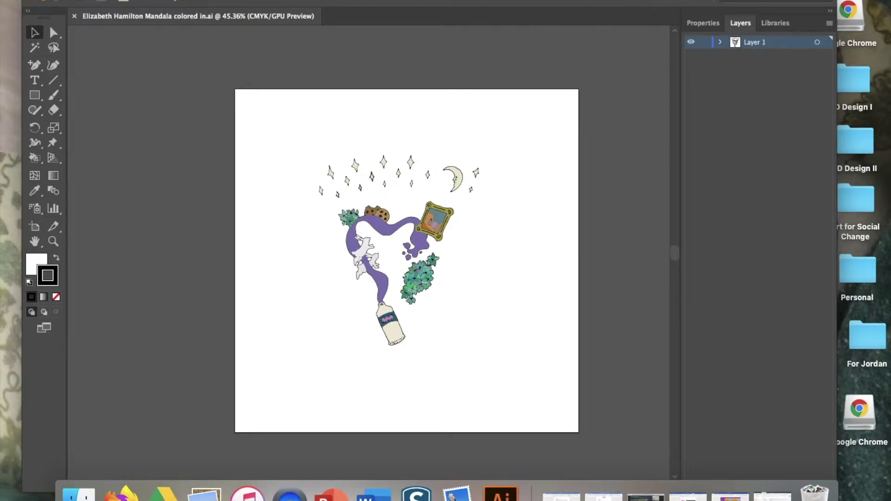
mouse_move(617, 3)
left_mouse_down()
mouse_move(616, 20)
mouse_move(627, 20)
mouse_move(618, 0)
left_mouse_up()
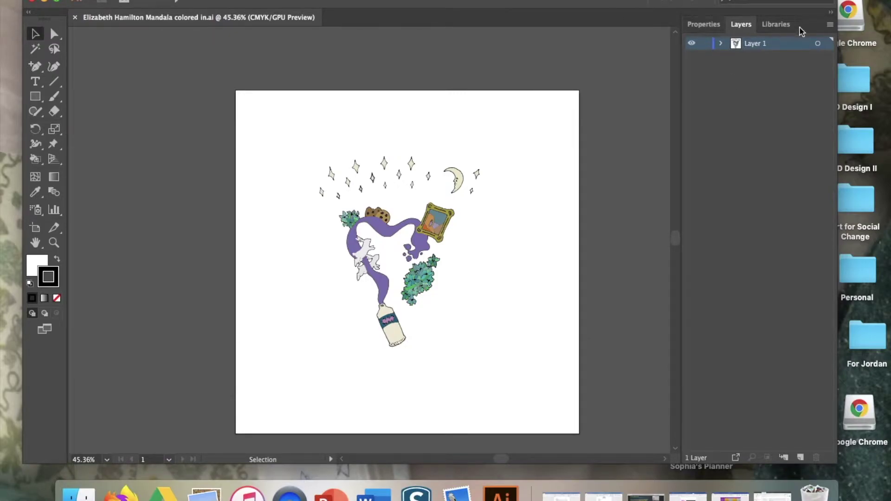
After glancing at the Properties and Libraries panels, add a new Layer 2 above Layer 1
left_click(704, 25)
left_click(744, 24)
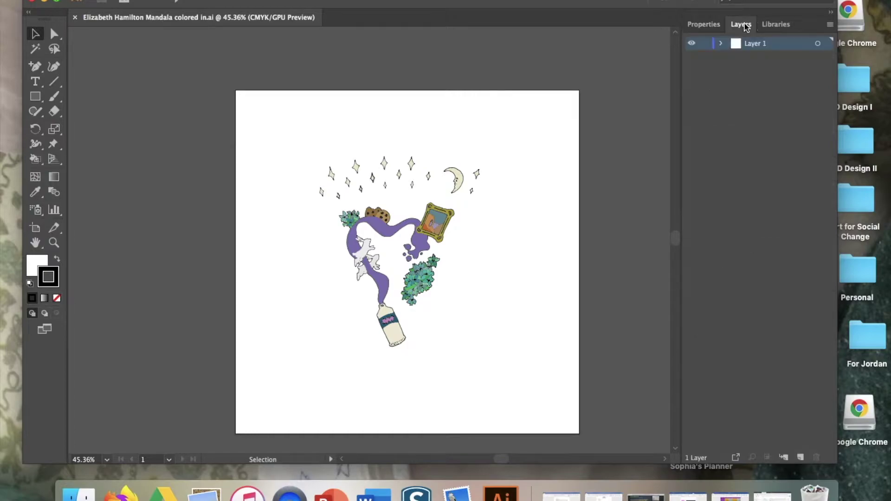
left_click(779, 26)
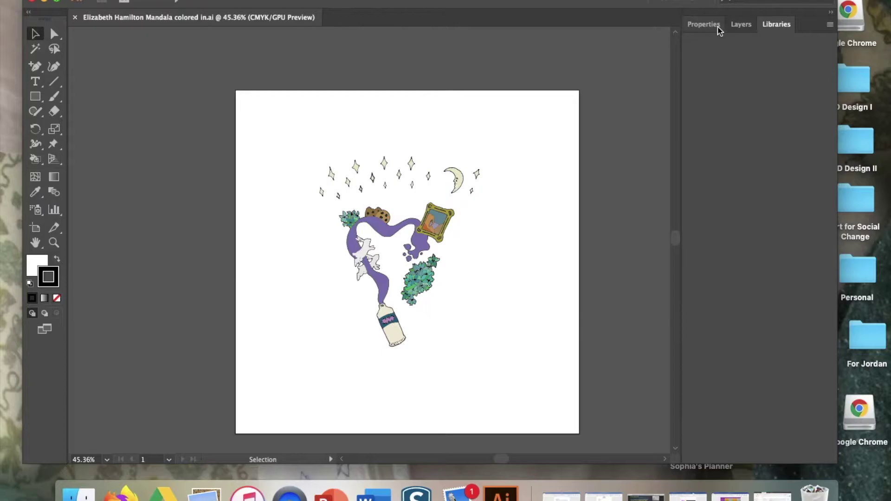
left_click(831, 17)
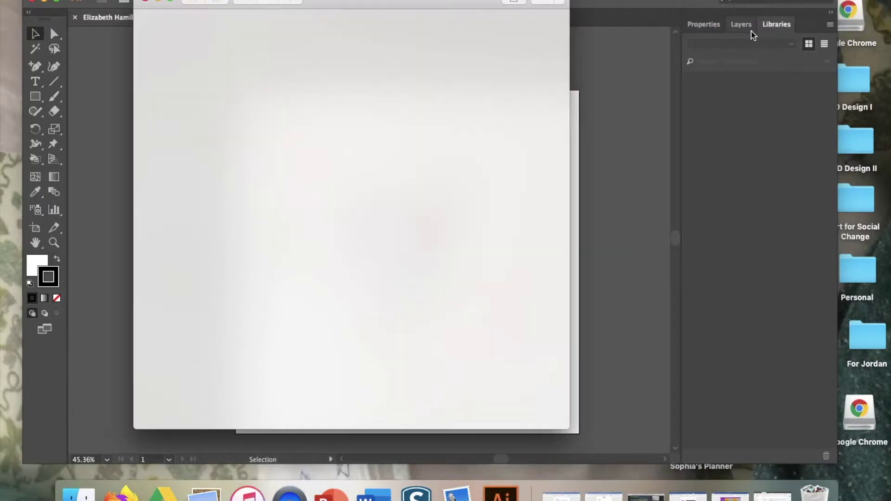
left_click(142, 2)
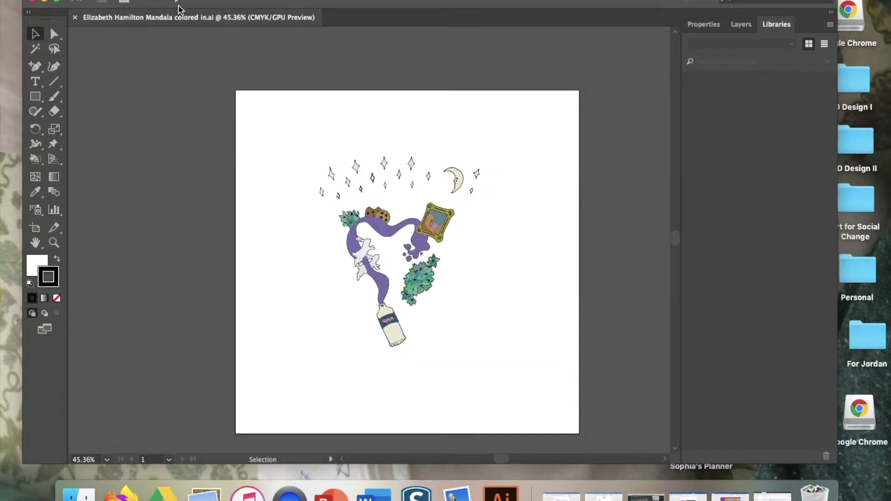
left_click(748, 27)
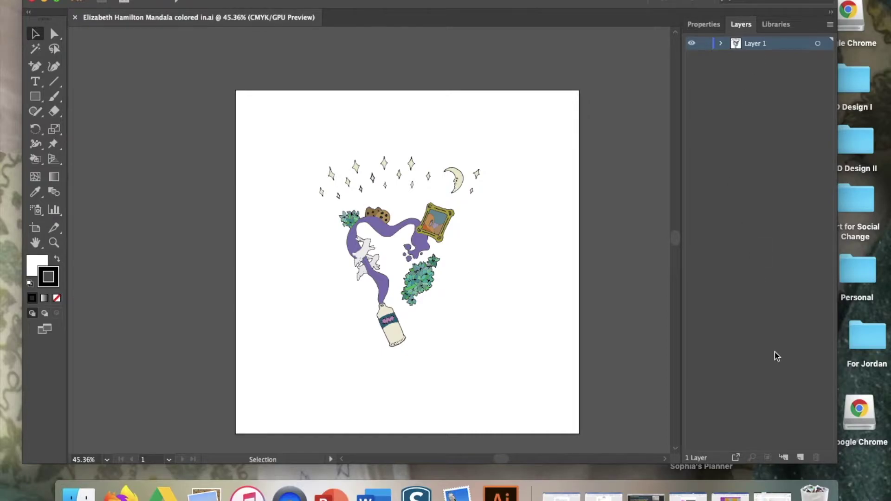
left_click(801, 458)
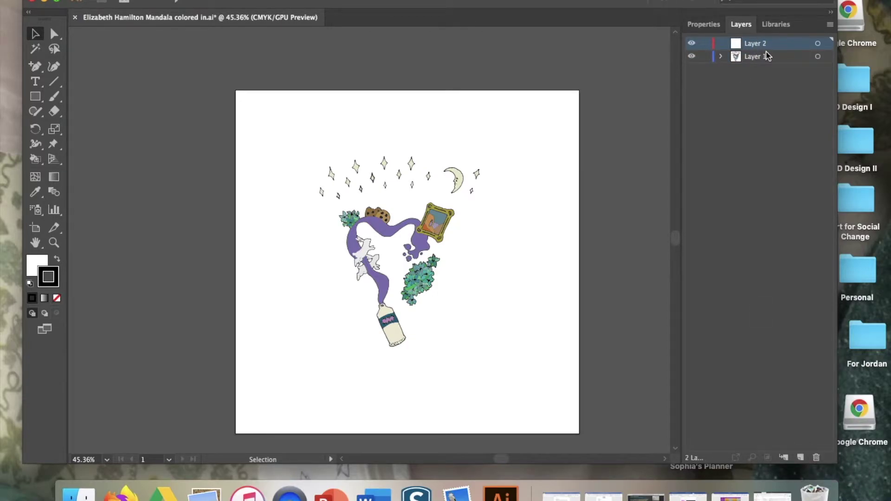
Hide and lock Layer 1, then make the empty Layer 2 the active layer
left_click(692, 56)
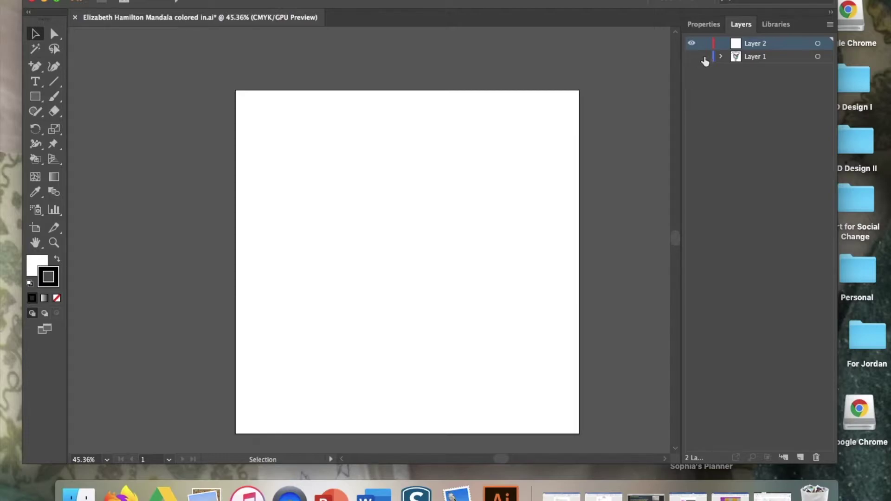
left_click(705, 58)
left_click(758, 57)
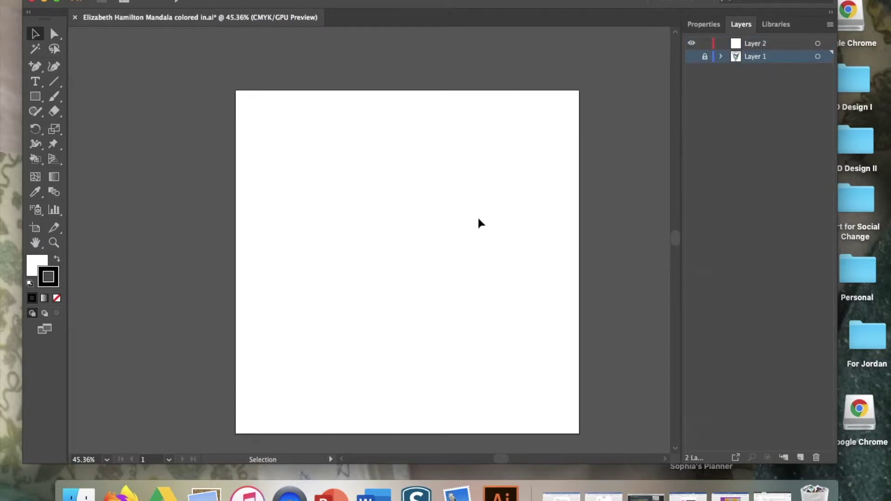
left_click(748, 42)
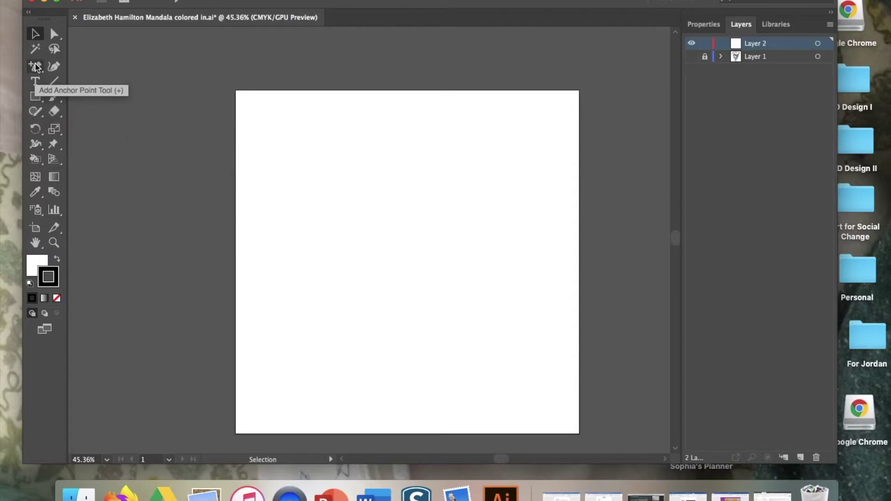
Draw a 16 in by 16 in circle with the Ellipse Tool on Layer 2
left_click_drag(38, 100, 76, 121)
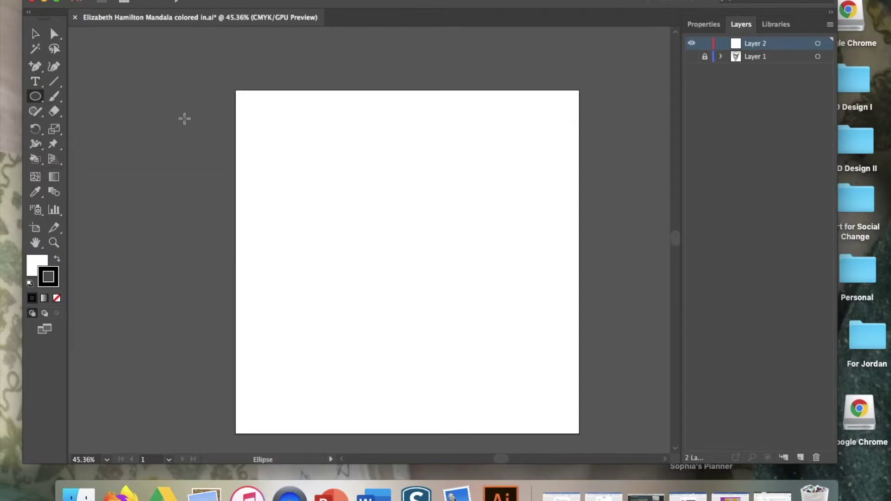
left_click(298, 152)
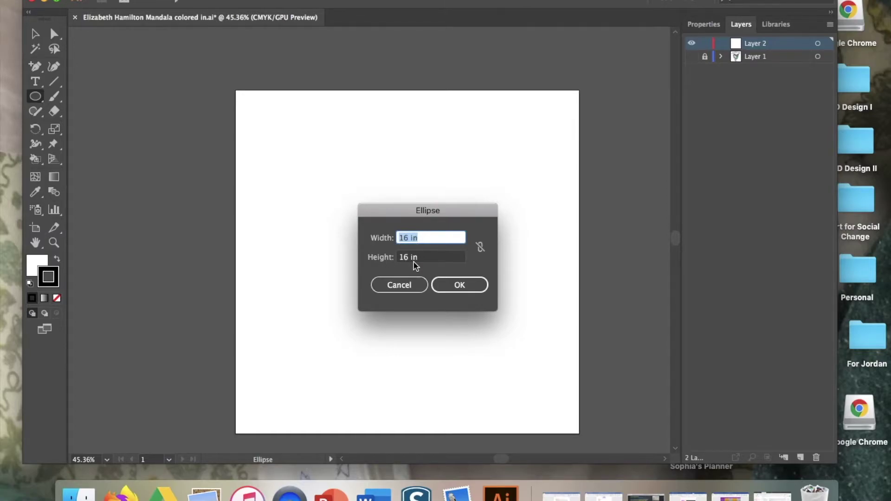
left_click(455, 286)
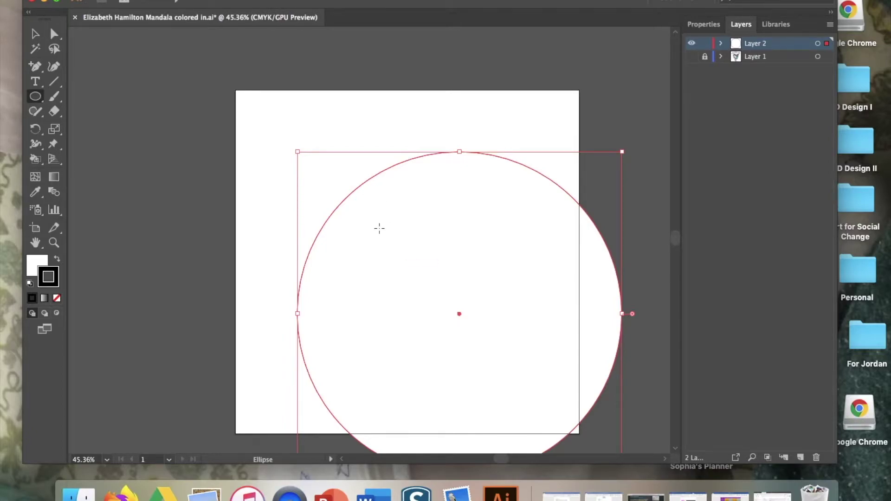
Drag the 16-inch circle to the middle of the artboard with the Selection Tool
key("v")
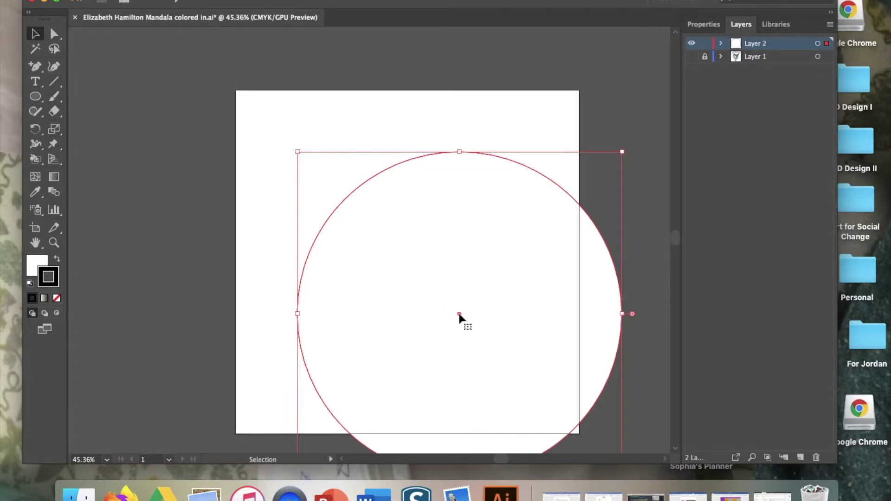
left_click_drag(459, 314, 404, 260)
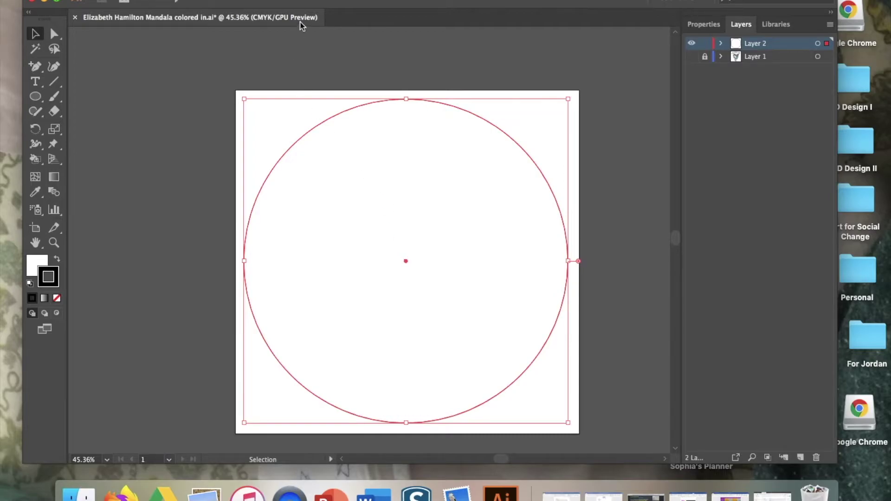
Turn on the rulers with View > Rulers > Show Rulers
left_click(302, 0)
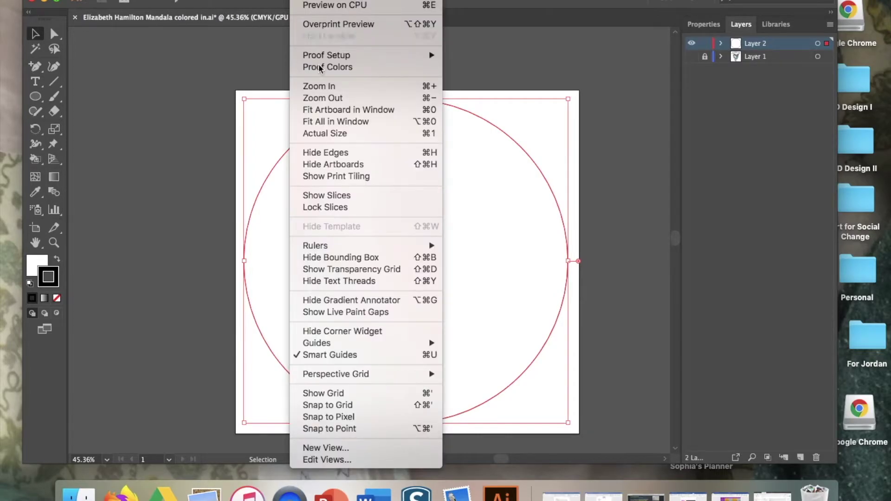
mouse_move(423, 247)
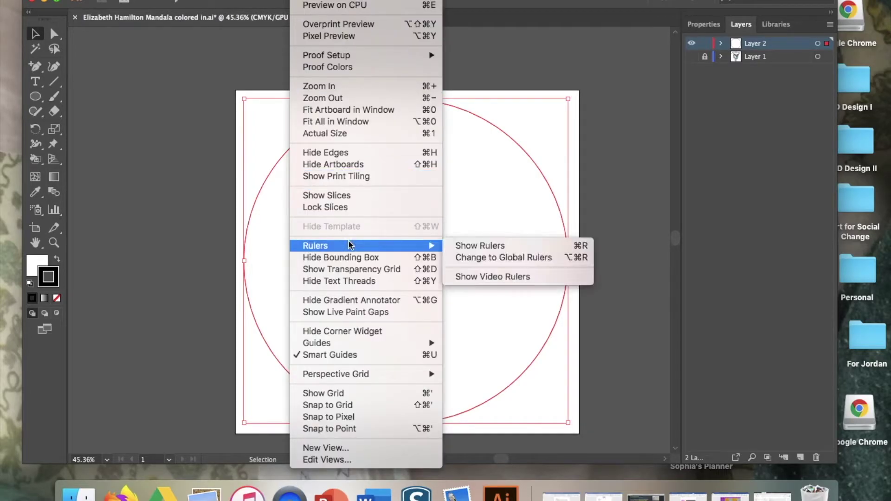
left_click(459, 246)
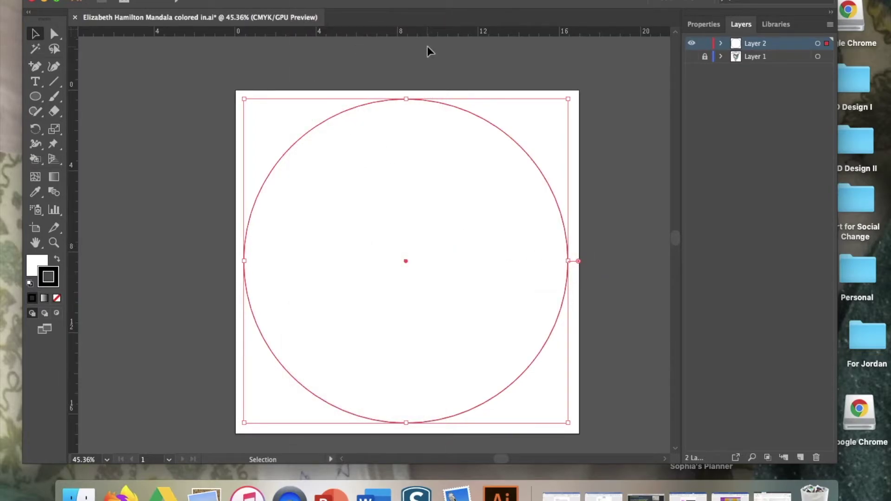
Place a vertical guide through the circle's top point at the 8 1/2 in mark
scroll(427, 46, "right", 1)
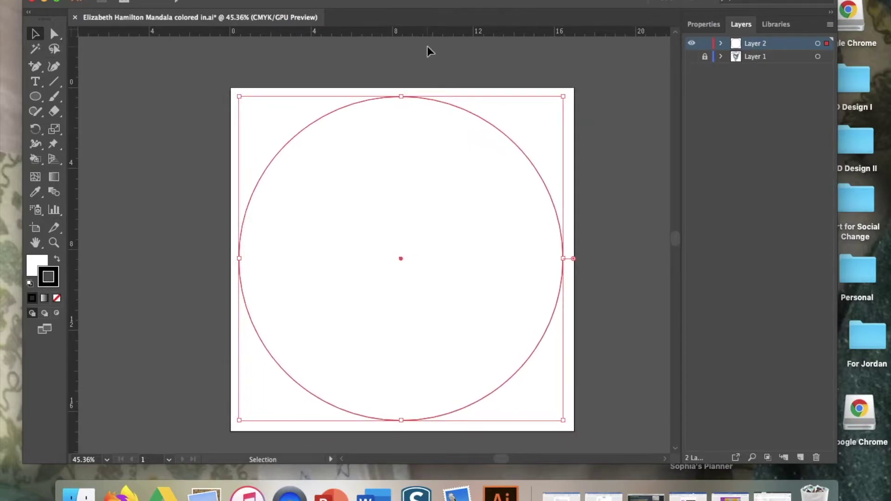
scroll(427, 46, "up", 8)
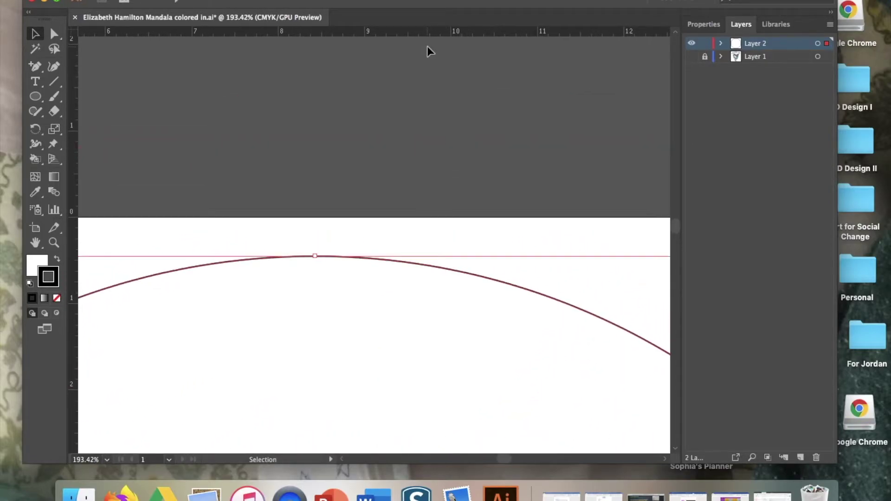
scroll(427, 46, "up", 4)
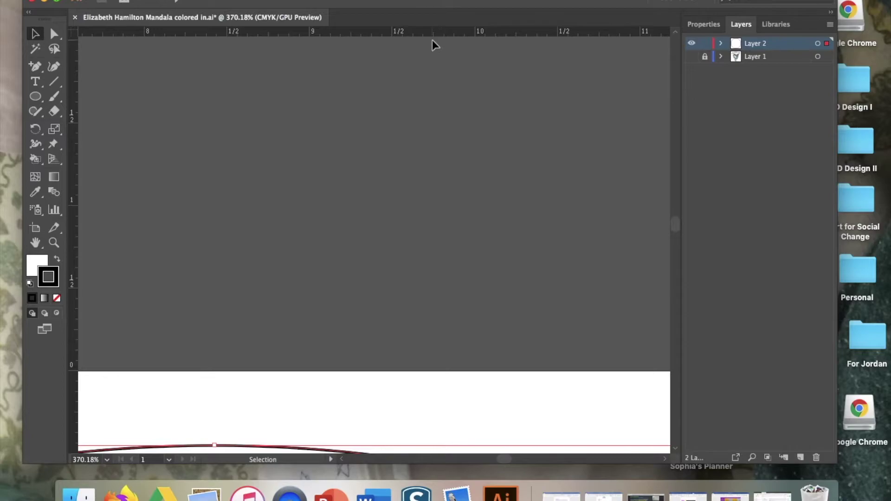
scroll(433, 45, "left", 3)
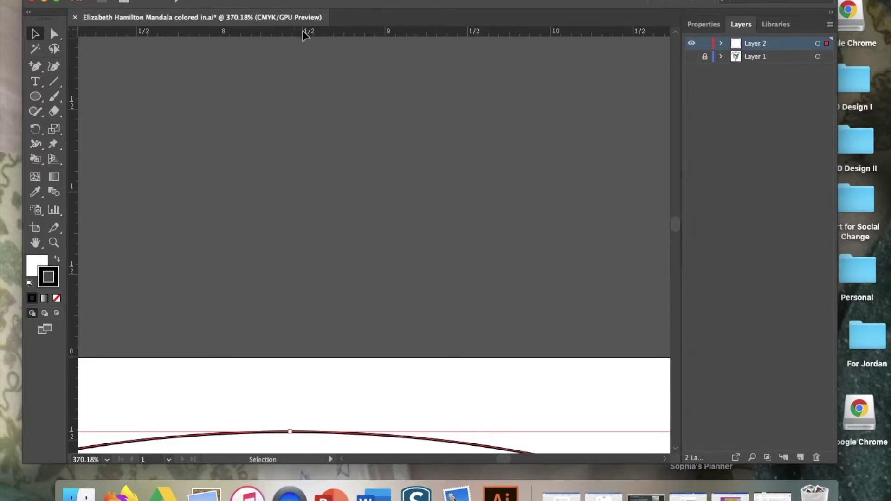
left_click_drag(303, 32, 308, 233)
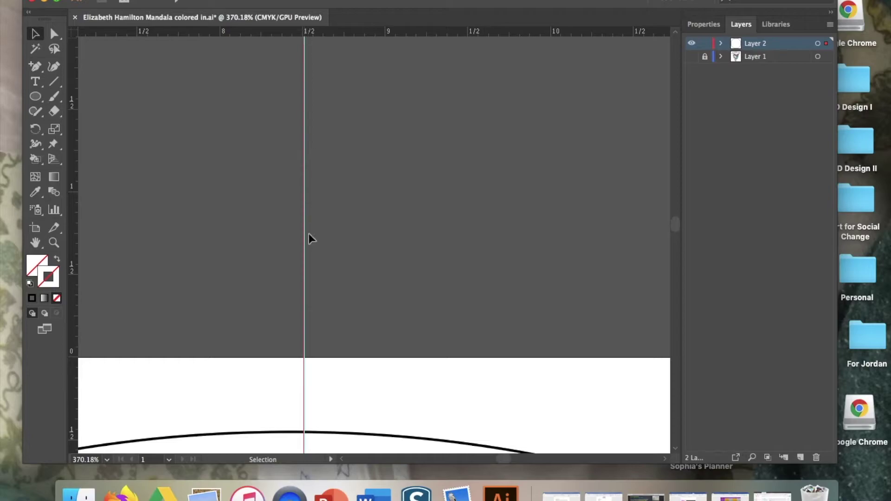
Zoom out, deselect everything, and pan to bring the circle's centre and ruler into view
key("super+minus")
key("super+minus")
key("super+minus")
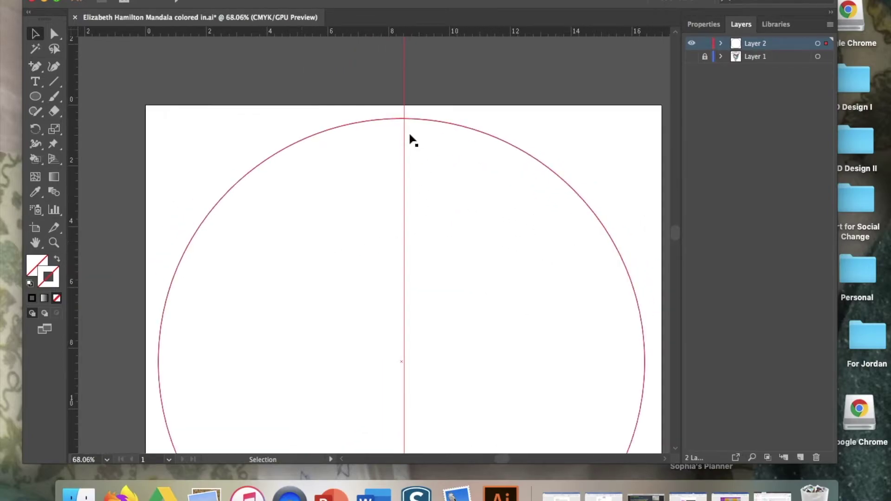
left_click(394, 239)
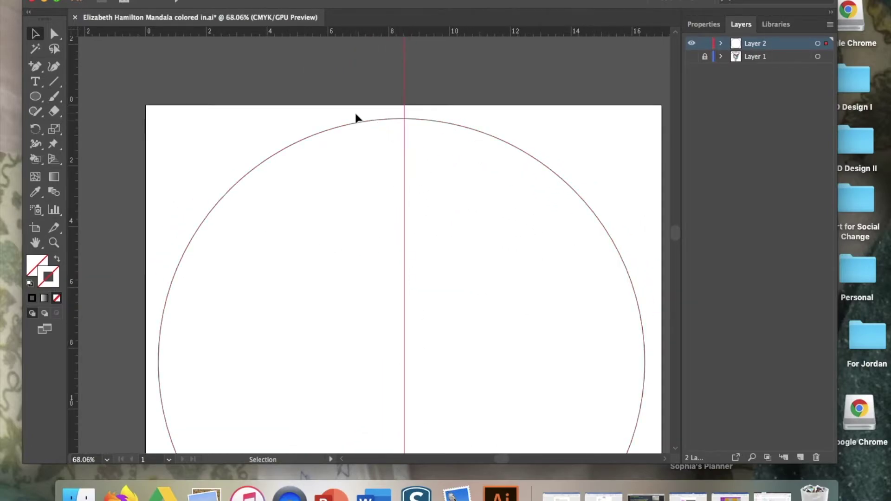
scroll(356, 113, "down", 1)
scroll(356, 113, "left", 1)
scroll(87, 358, "up", 2)
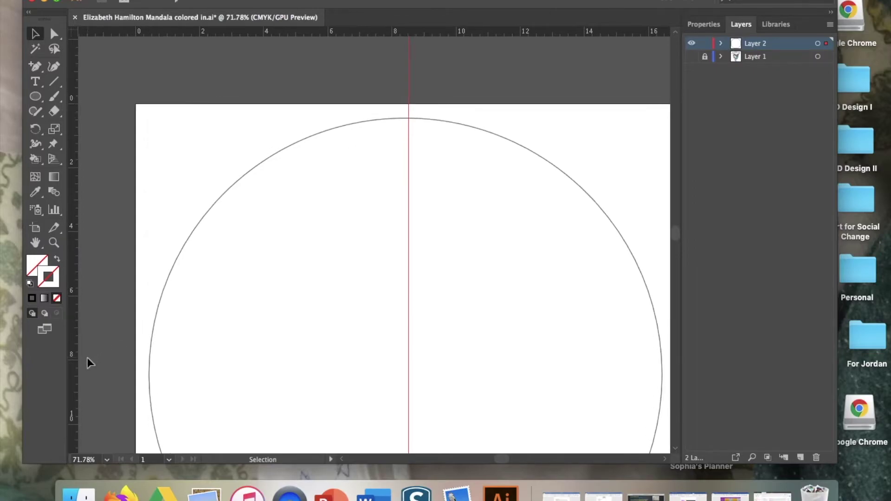
scroll(87, 358, "down", 2)
scroll(87, 358, "left", 2)
scroll(85, 361, "up", 6)
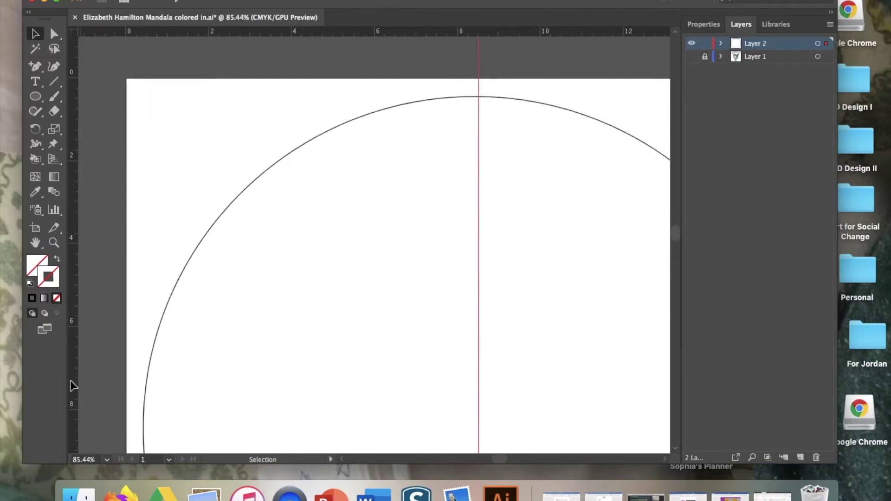
scroll(73, 386, "down", 5)
scroll(72, 386, "left", 3)
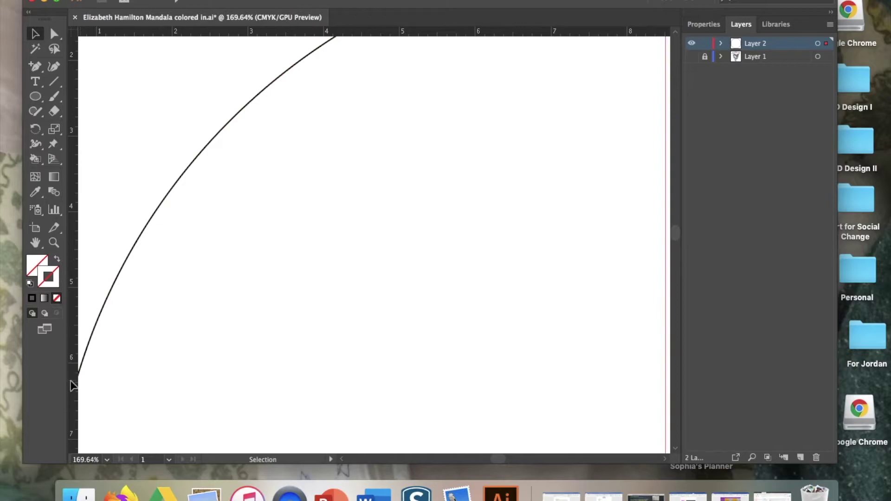
scroll(73, 387, "down", 4)
scroll(73, 386, "left", 3)
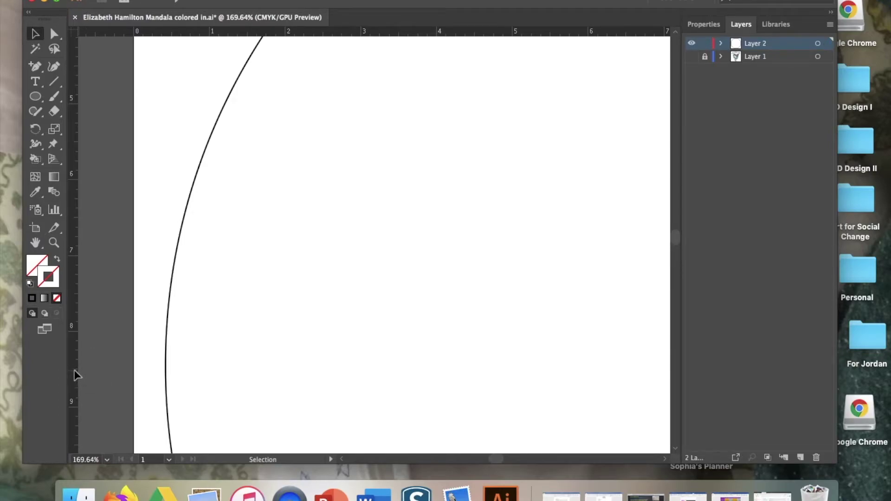
Place a horizontal guide across the circle's centre, crossing the vertical guide
left_click_drag(74, 370, 75, 370)
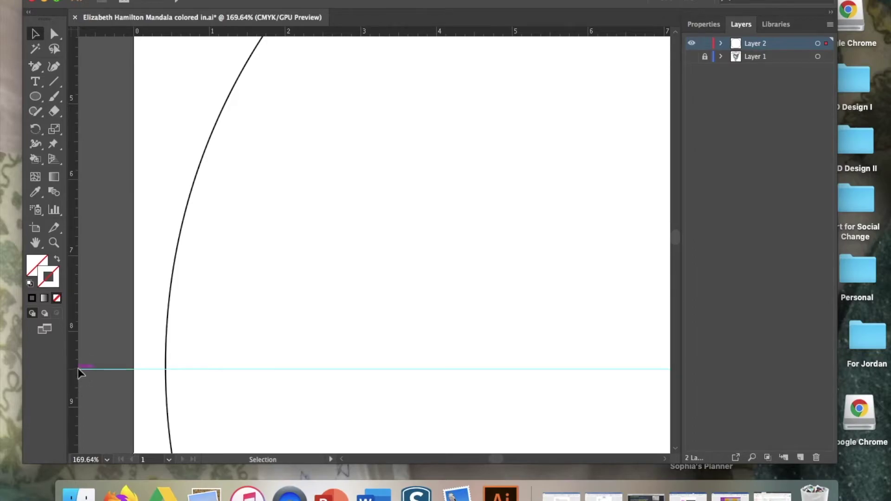
key("super+minus")
key("super+minus")
key("super+minus")
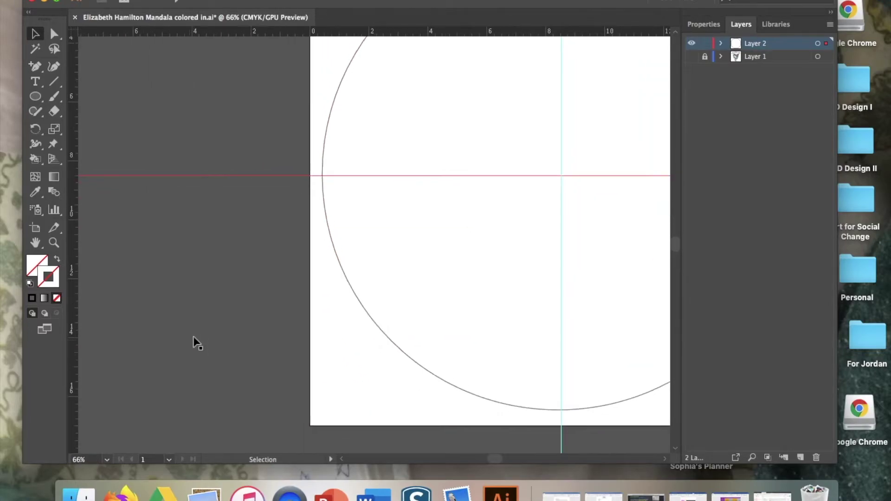
scroll(193, 337, "up", 5)
scroll(194, 338, "right", 5)
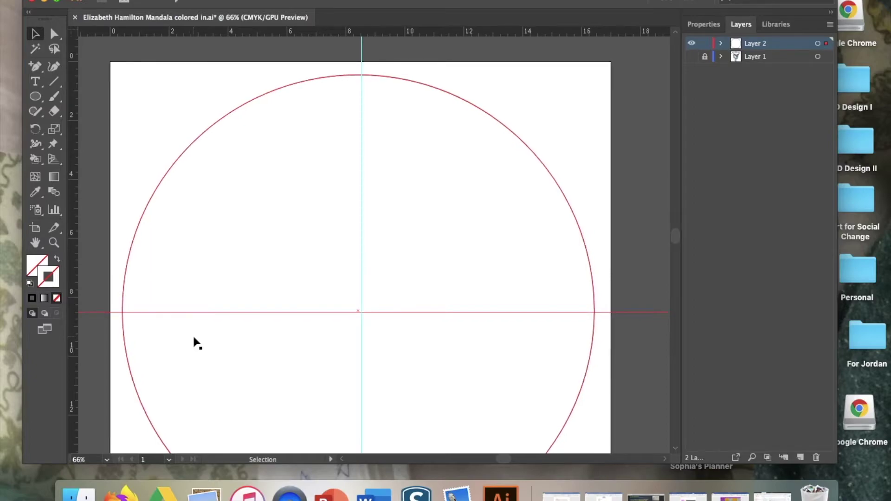
scroll(194, 344, "down", 2)
scroll(194, 344, "left", 1)
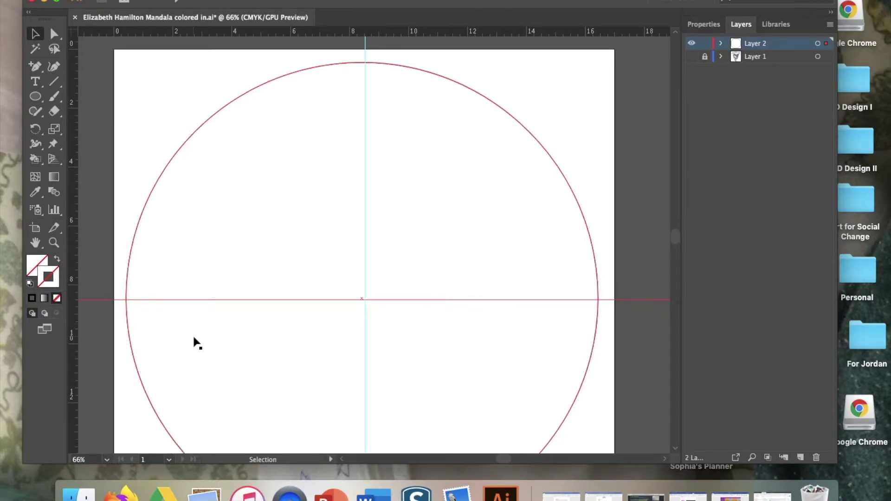
scroll(193, 343, "down", 3)
scroll(194, 343, "left", 1)
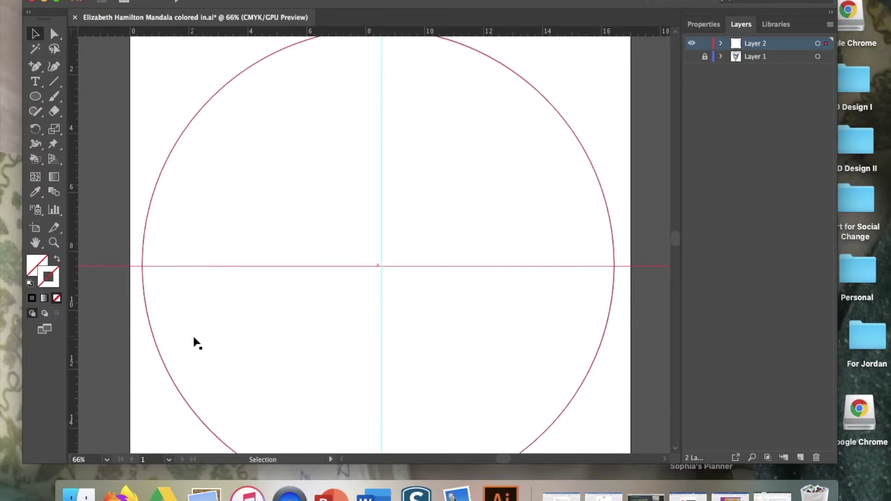
scroll(193, 344, "up", 1)
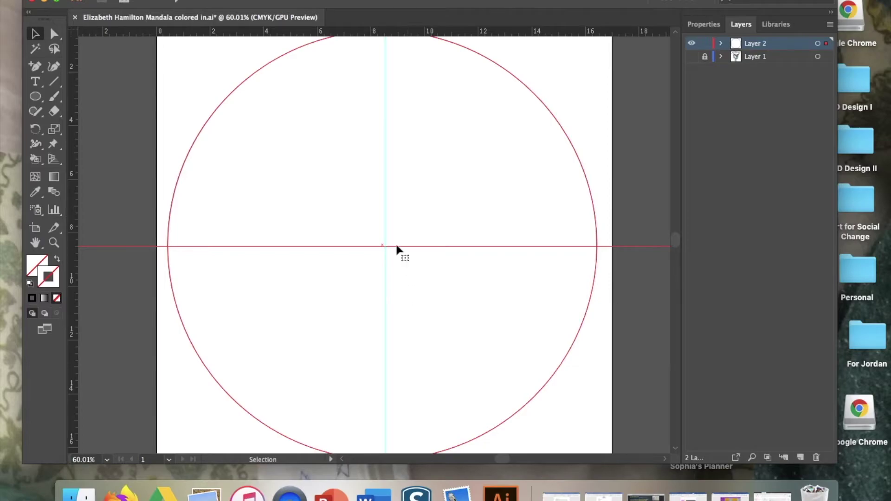
Move the circle so its centre point snaps onto the guide intersection
left_click(432, 222)
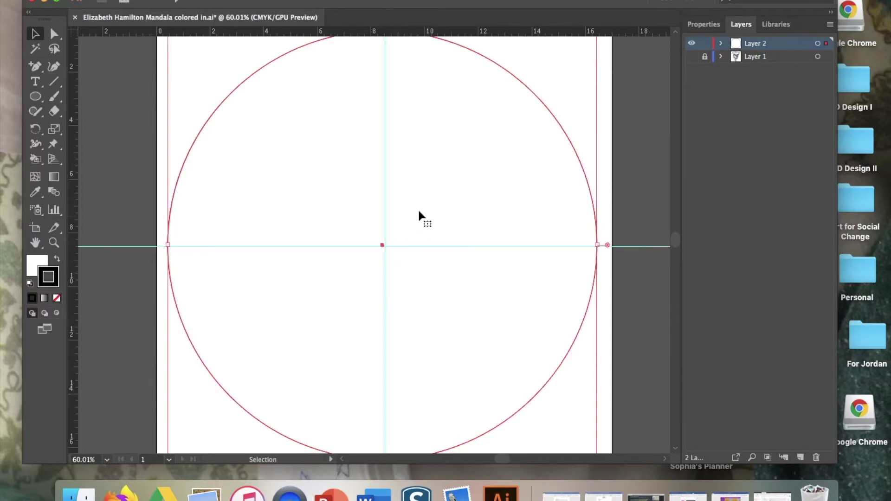
mouse_move(415, 208)
left_mouse_down()
mouse_move(435, 222)
mouse_move(422, 213)
left_mouse_up()
scroll(439, 231, "down", 3)
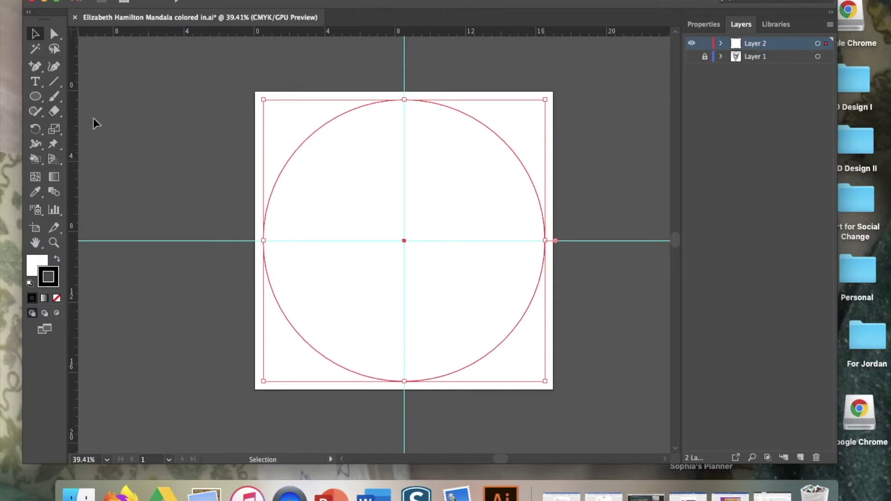
left_click(55, 85)
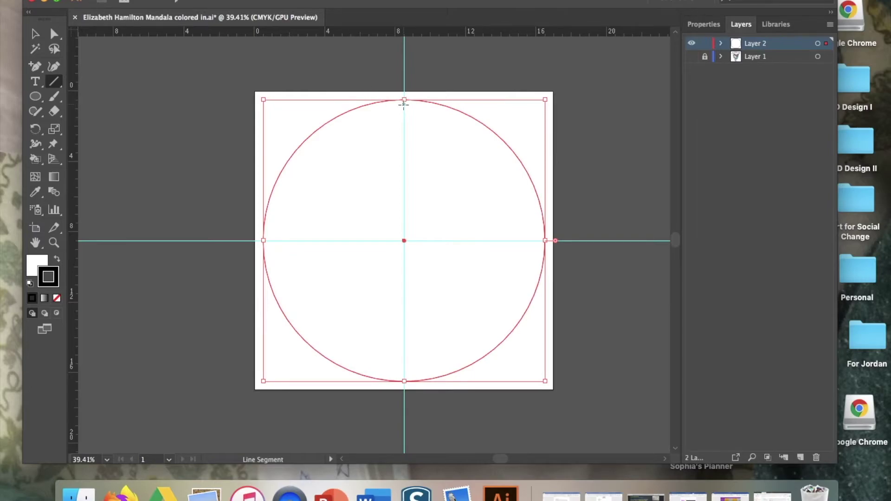
Draw a vertical and a horizontal line across the circle's full diameter through its centre
left_click_drag(403, 103, 403, 387)
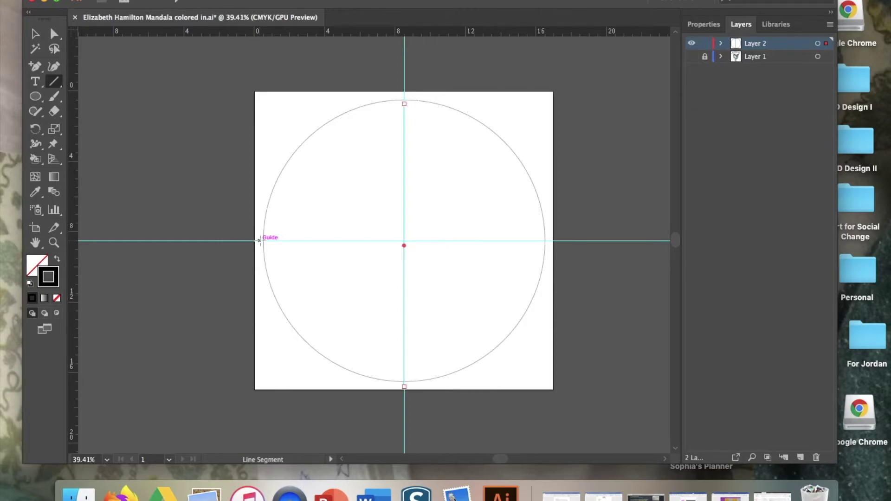
left_click_drag(259, 240, 554, 241)
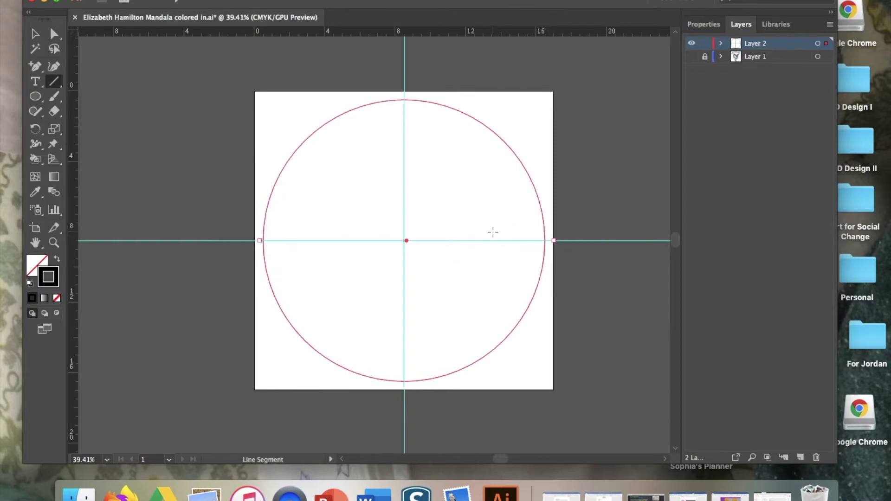
key("v")
left_click(202, 164)
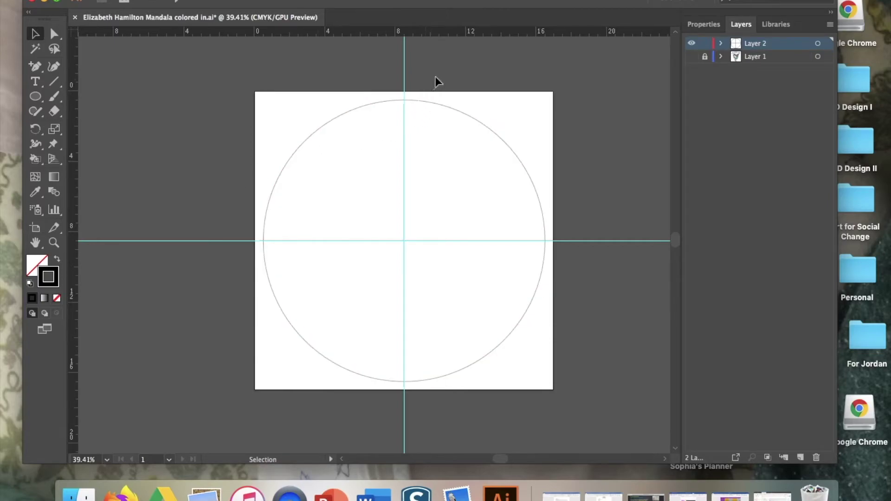
scroll(404, 155, "up", 5)
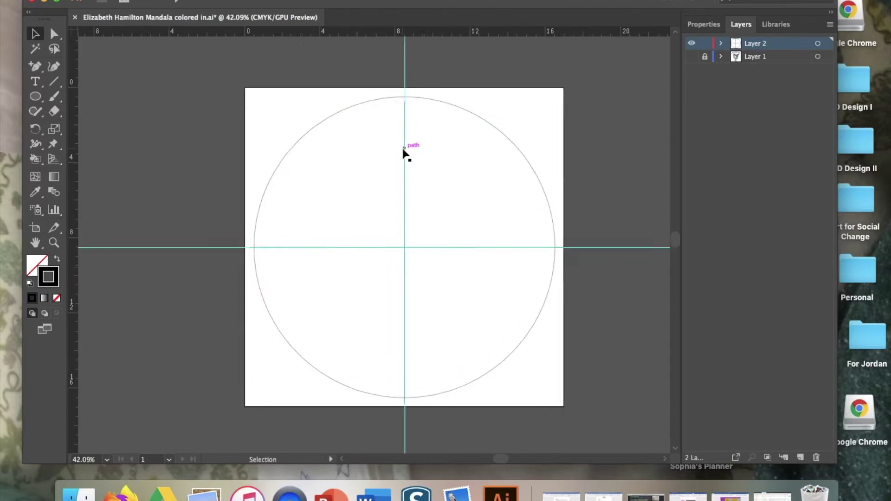
scroll(442, 358, "up", 4)
scroll(442, 362, "down", 3)
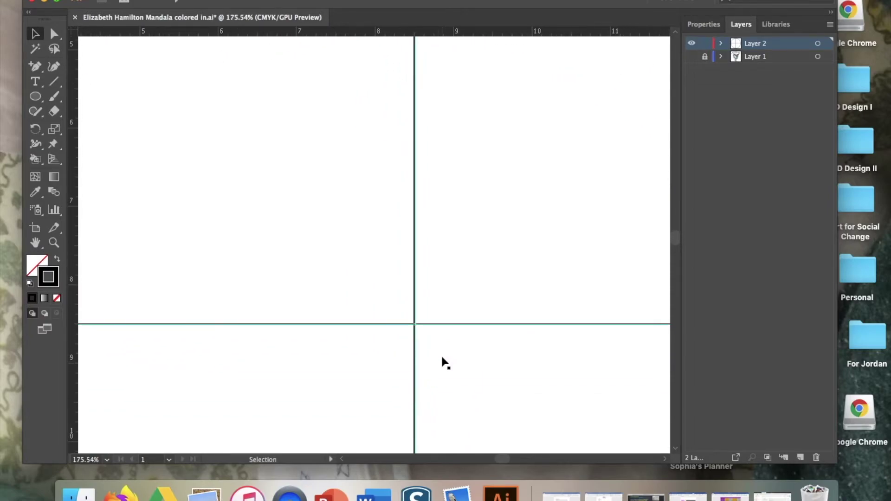
Raise the stroke weight of both the horizontal and vertical dividing lines to 3 pt
left_click(446, 325)
left_click(415, 300)
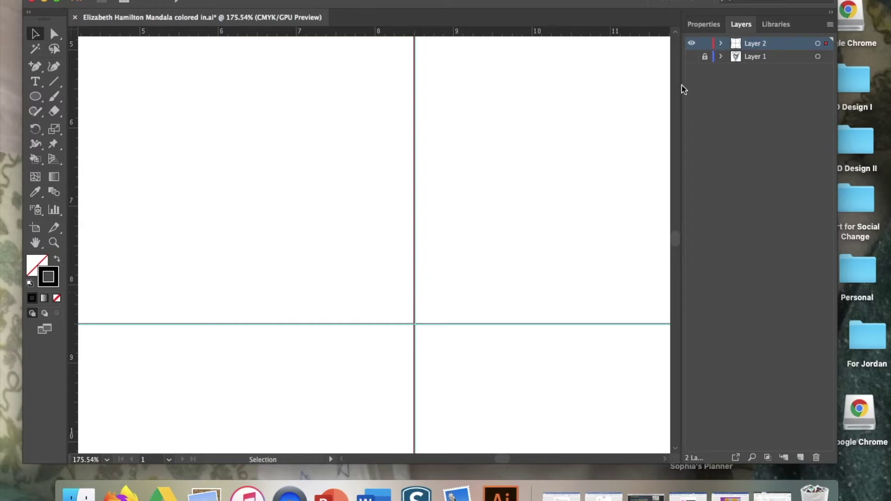
left_click(704, 24)
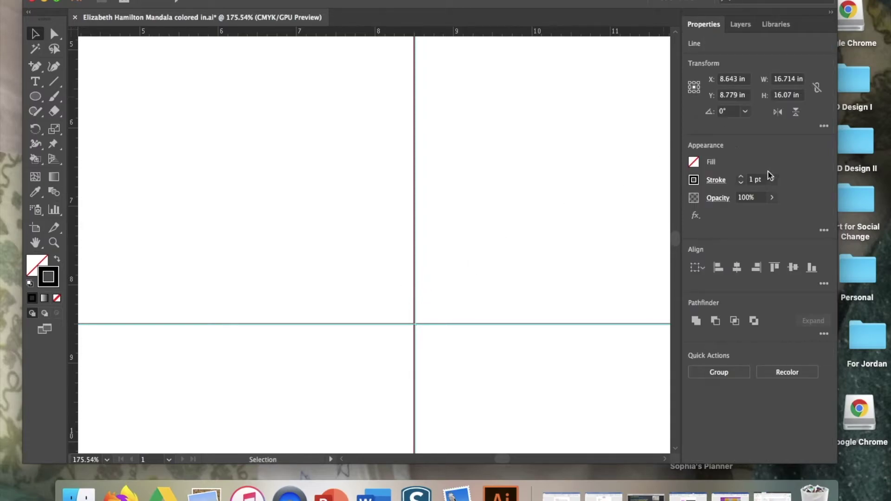
left_click(742, 179)
left_click(741, 177)
left_click(741, 177)
scroll(583, 233, "down", 5)
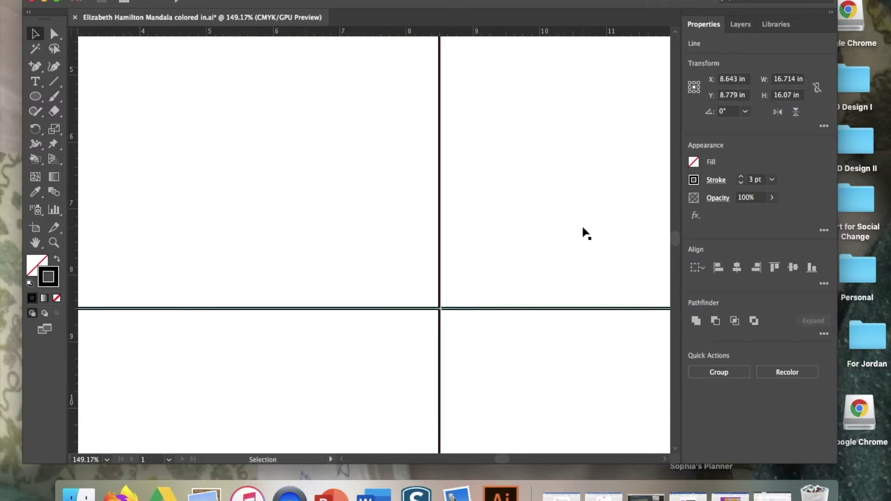
scroll(583, 233, "right", 2)
left_click(557, 223)
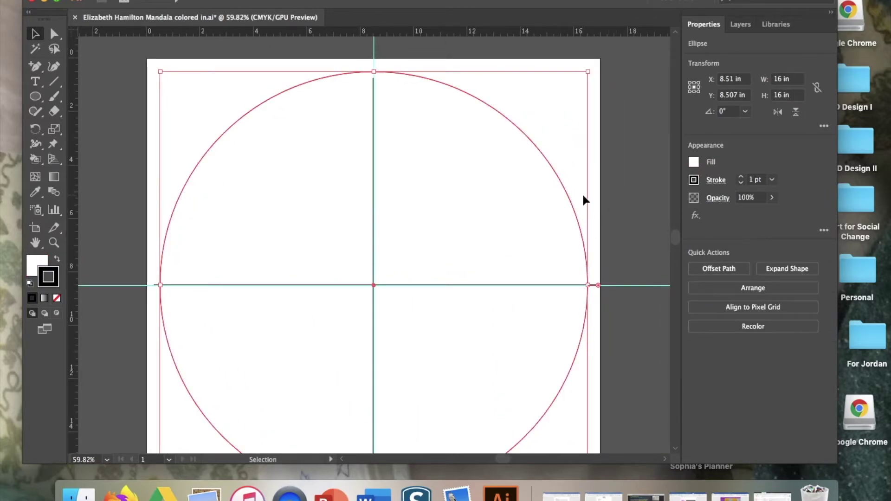
left_click(614, 354)
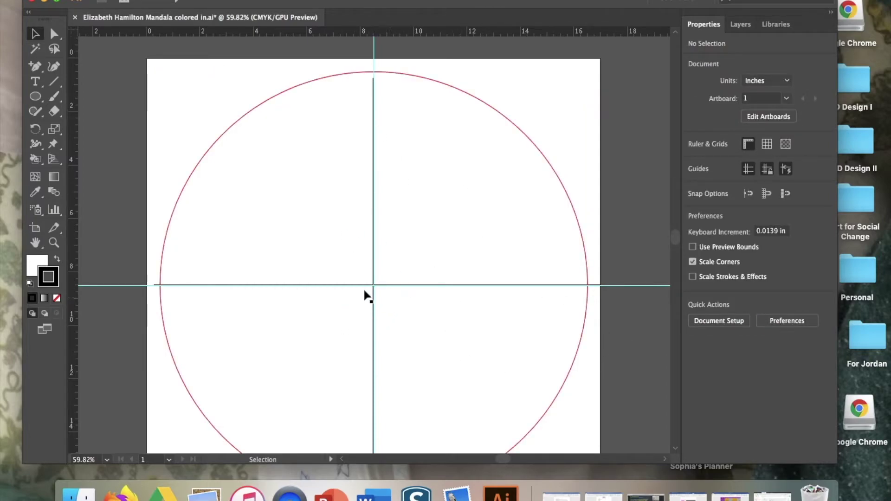
Draw two diagonal lines across the circle, top-right to bottom-left and top-left to bottom-right
left_click(55, 82)
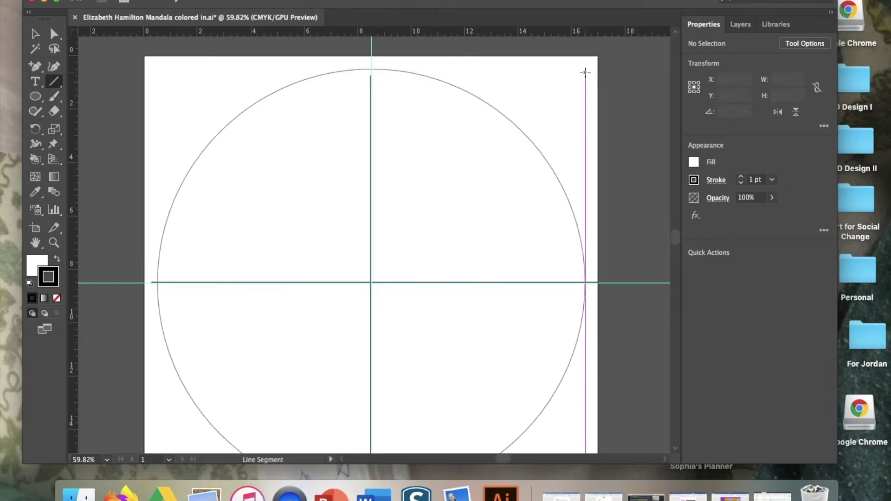
scroll(563, 113, "down", 3)
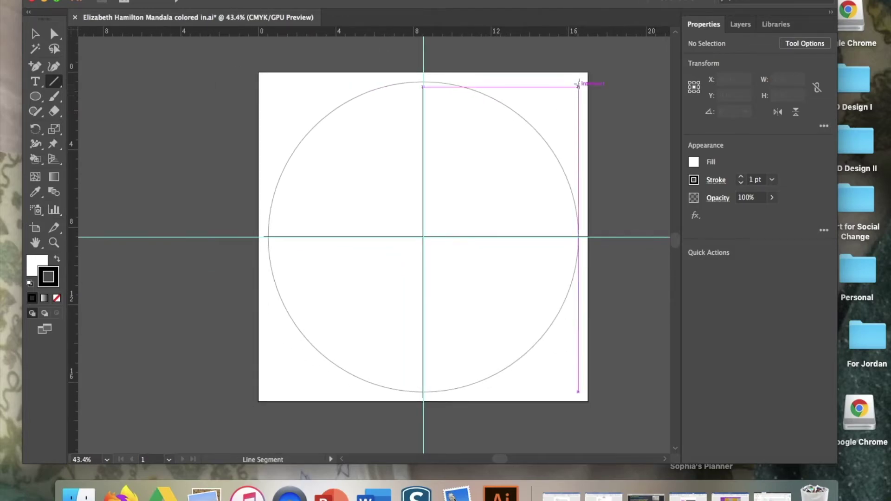
mouse_move(579, 79)
left_mouse_down()
mouse_move(225, 366)
mouse_move(239, 359)
left_mouse_up()
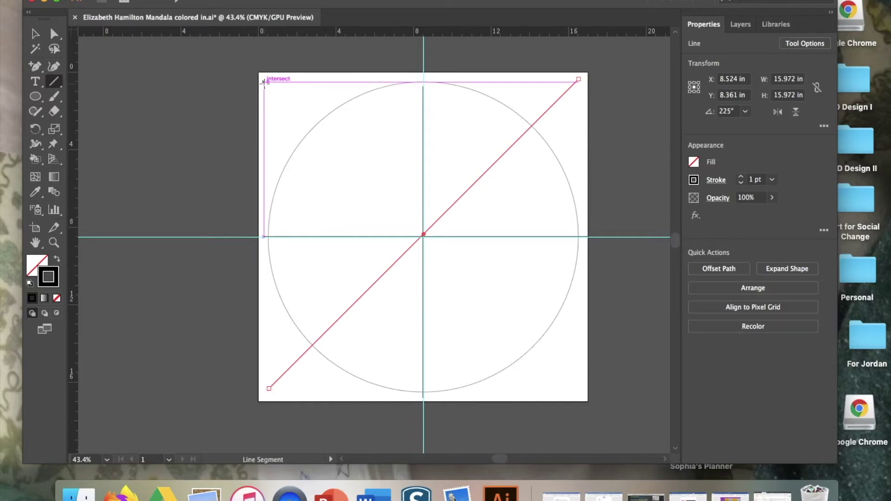
left_click_drag(263, 82, 586, 372)
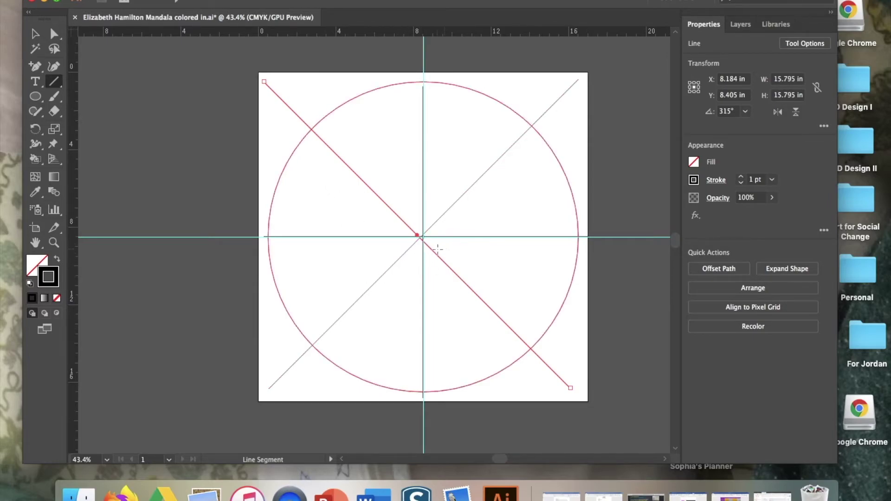
Move both diagonals so they cross exactly at the circle's centre guide intersection
key("v")
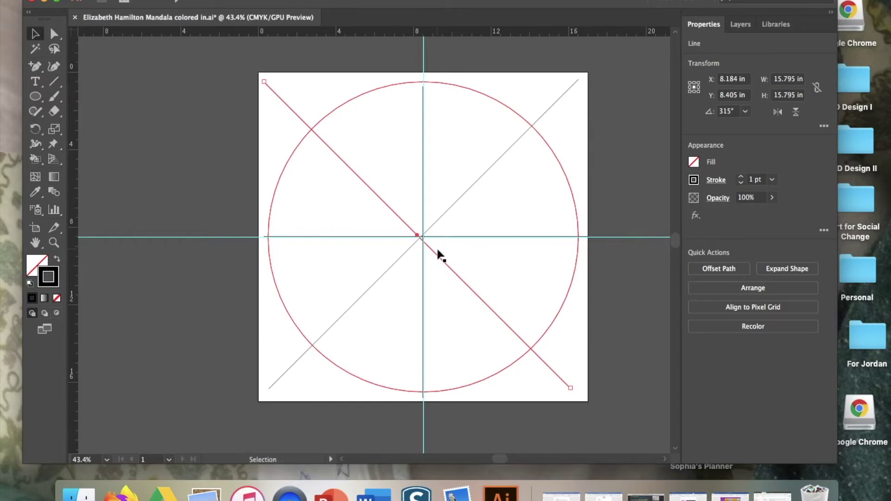
scroll(435, 253, "up", 10)
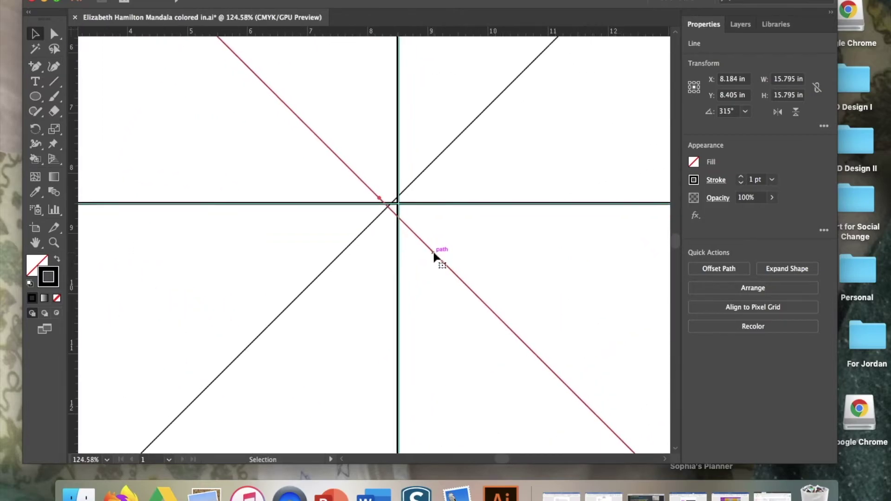
left_click_drag(411, 232, 419, 217)
left_click(367, 209)
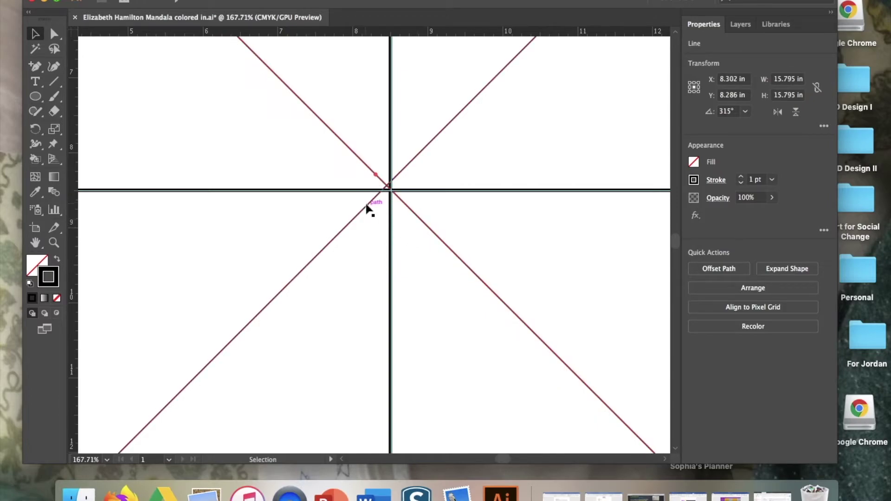
left_click_drag(367, 208, 374, 211)
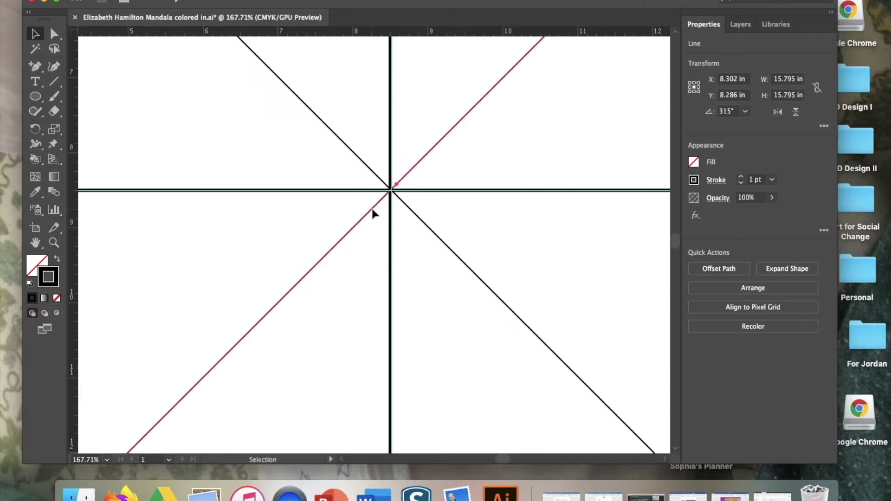
scroll(392, 220, "down", 6)
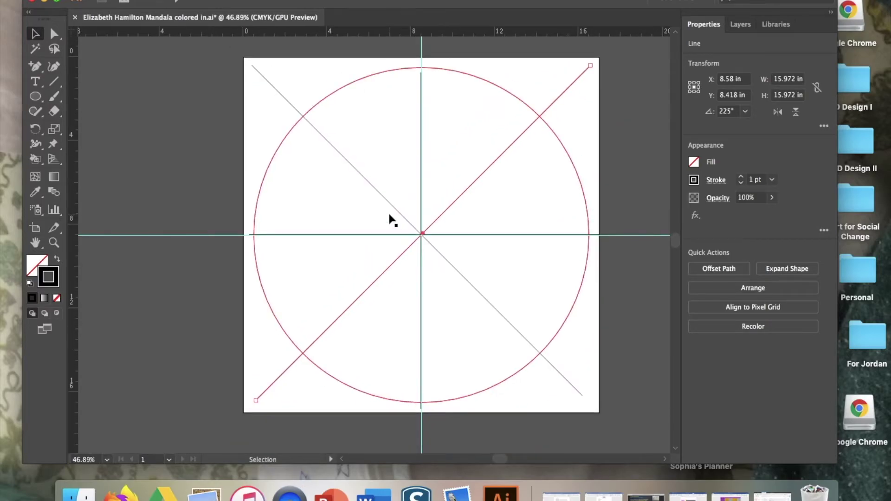
left_click(606, 121)
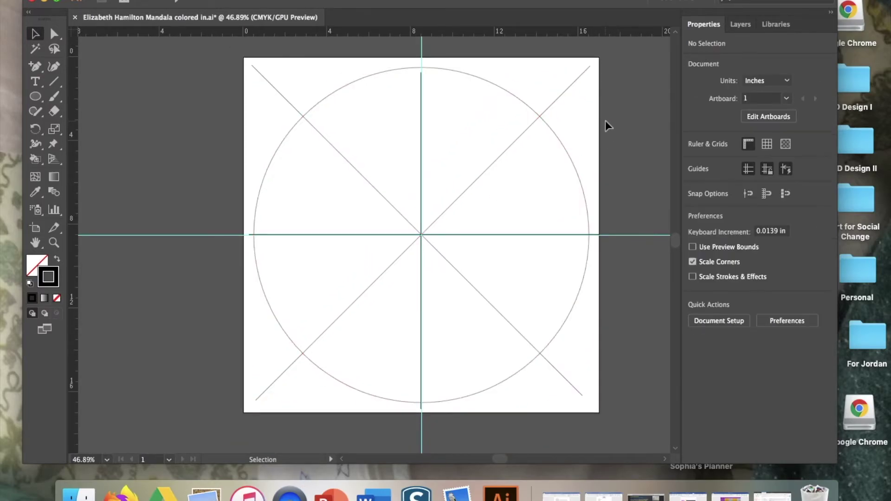
Rename Layer 2 to 'Circle' and Layer 1 to 'Pie Piece Original'
left_click(740, 24)
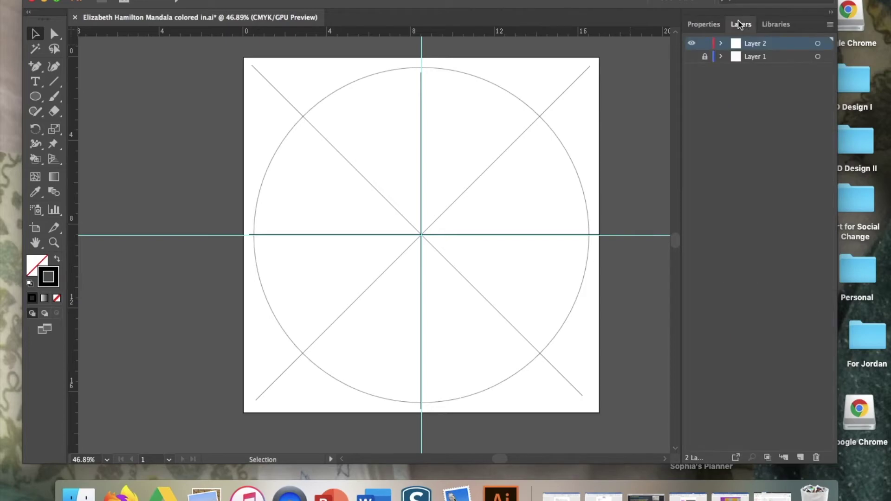
double_click(753, 44)
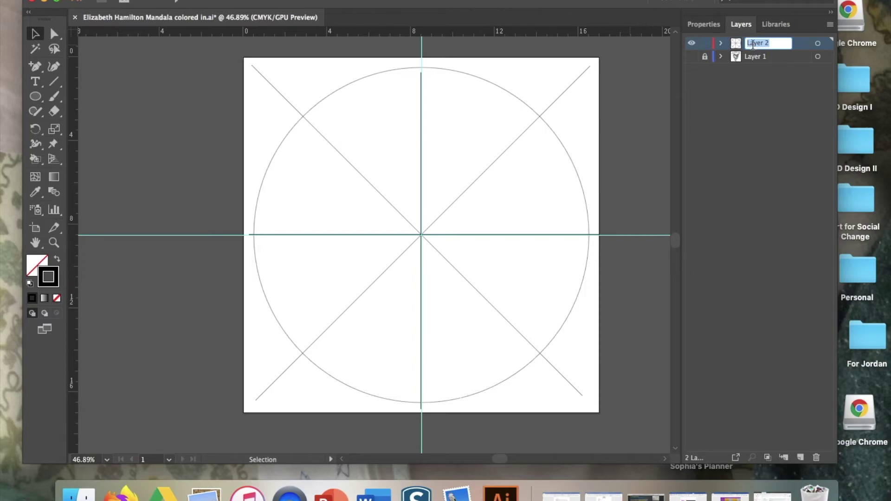
type("Circle")
left_click(768, 56)
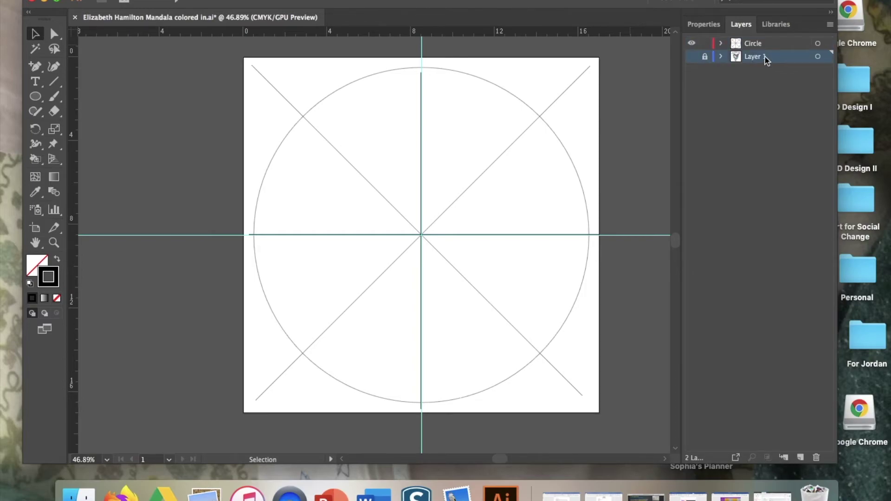
double_click(765, 57)
type("Pie Piece")
type(" Orig")
type("inal")
left_click(777, 74)
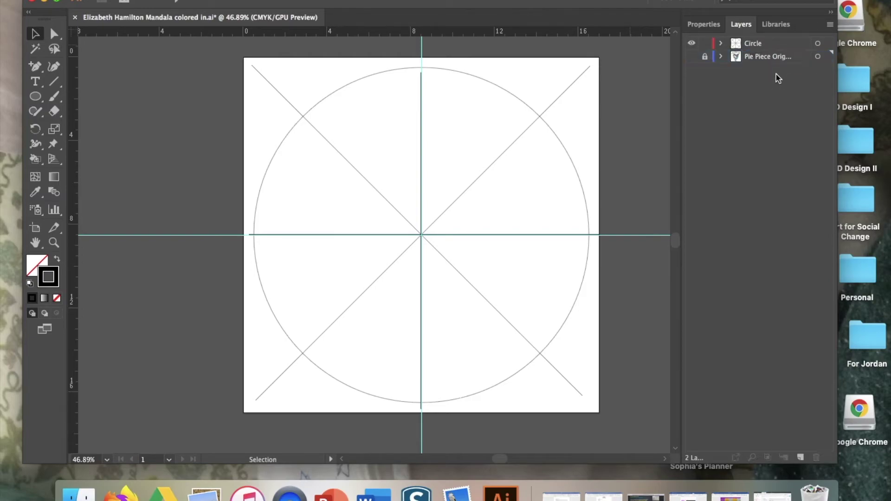
Move the Circle layer below Pie Piece Original and lock it
left_click(761, 45)
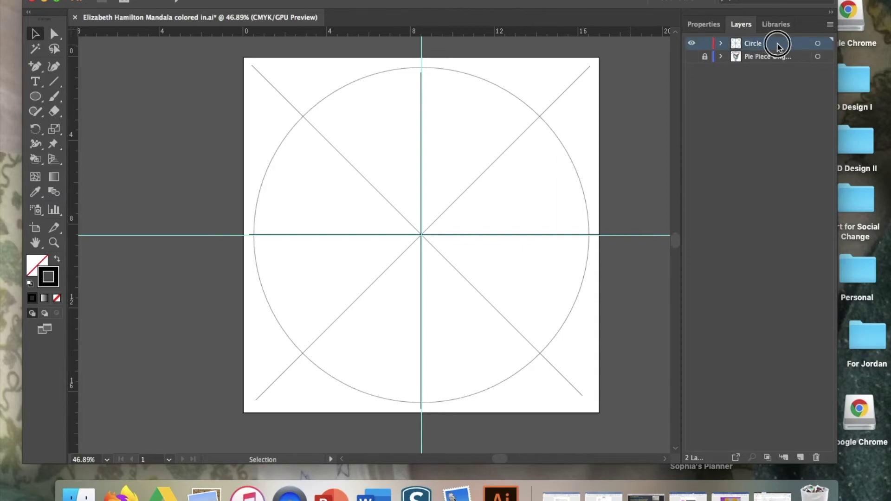
left_click_drag(777, 46, 776, 60)
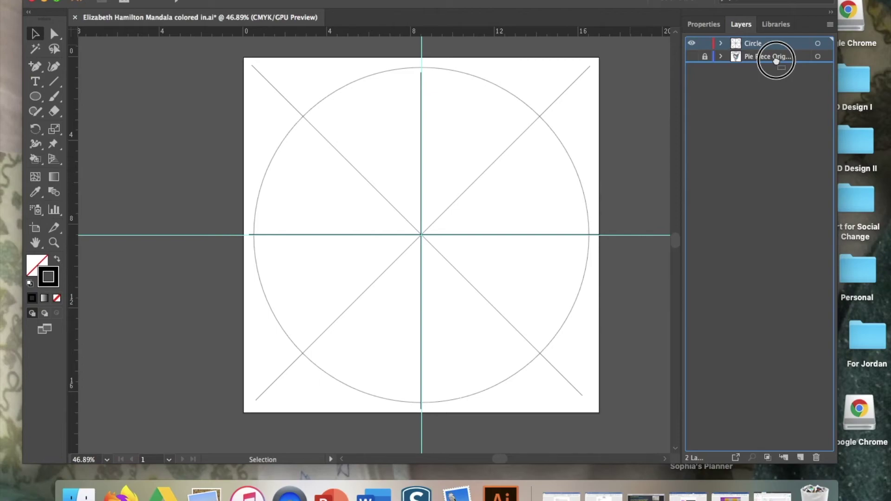
left_click_drag(776, 60, 776, 60)
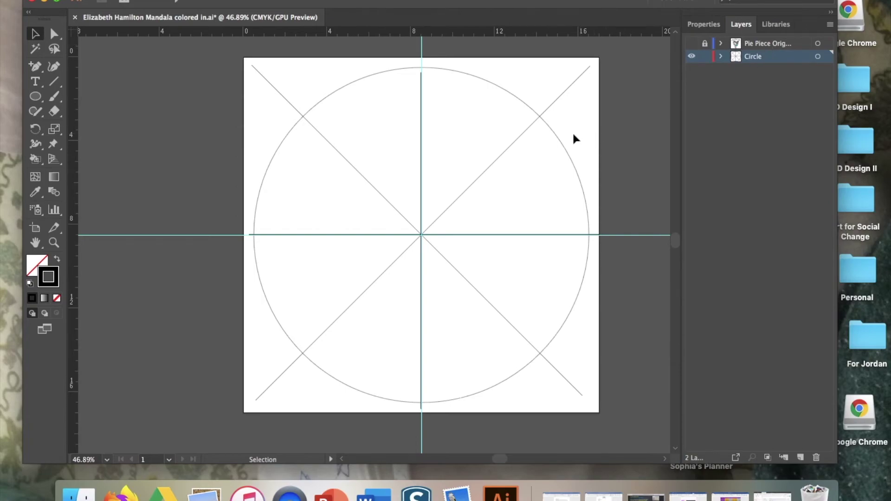
left_click(704, 57)
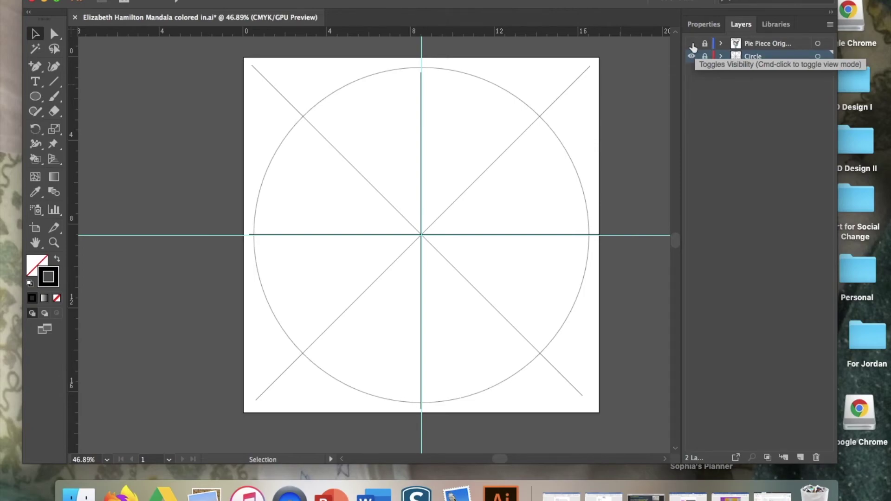
Show and unlock Pie Piece Original, then rotate the artwork about 20° clockwise toward the upper-right wedge
left_click(692, 44)
left_click(705, 44)
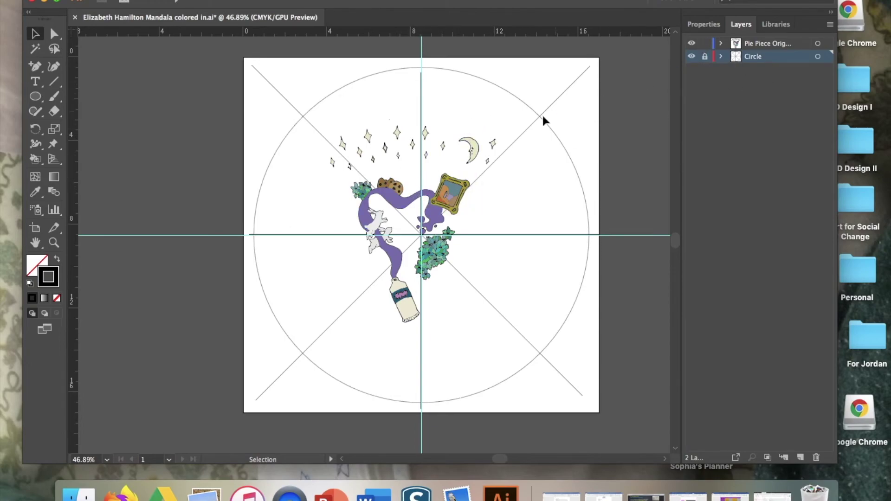
left_click(415, 199)
left_click(415, 199)
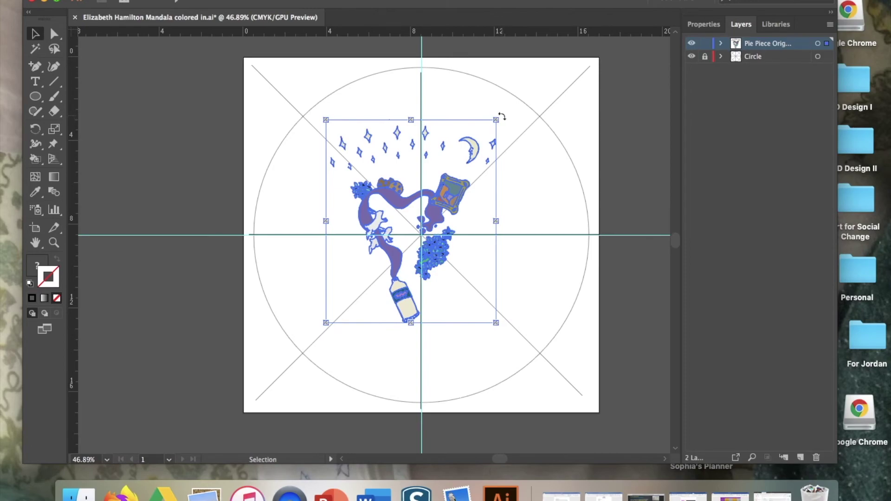
left_click_drag(502, 116, 523, 160)
left_click_drag(441, 191, 490, 125)
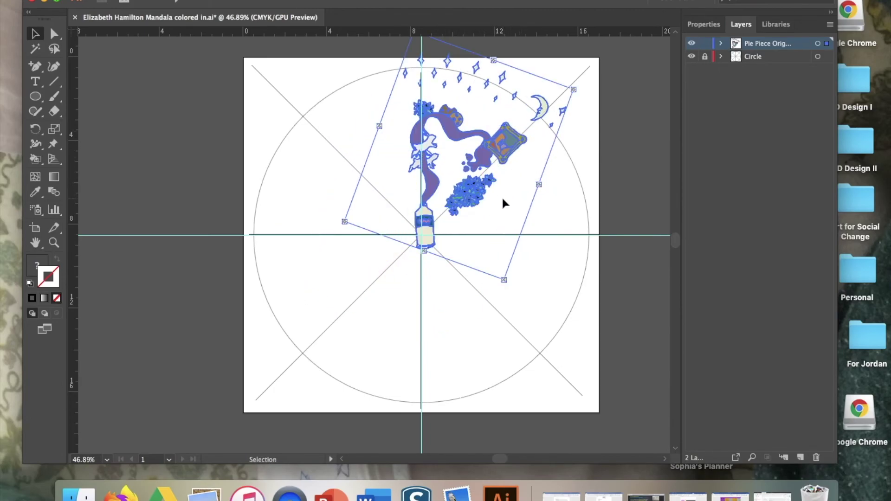
Shrink the pie-piece artwork proportionally in stages, moving it up and right into the wedge
scroll(503, 199, "up", 5)
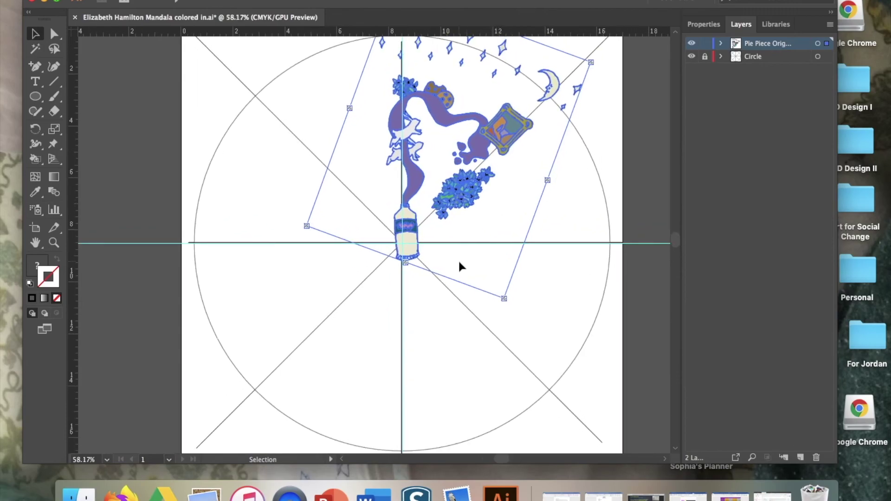
scroll(458, 259, "up", 3)
scroll(458, 259, "right", 2)
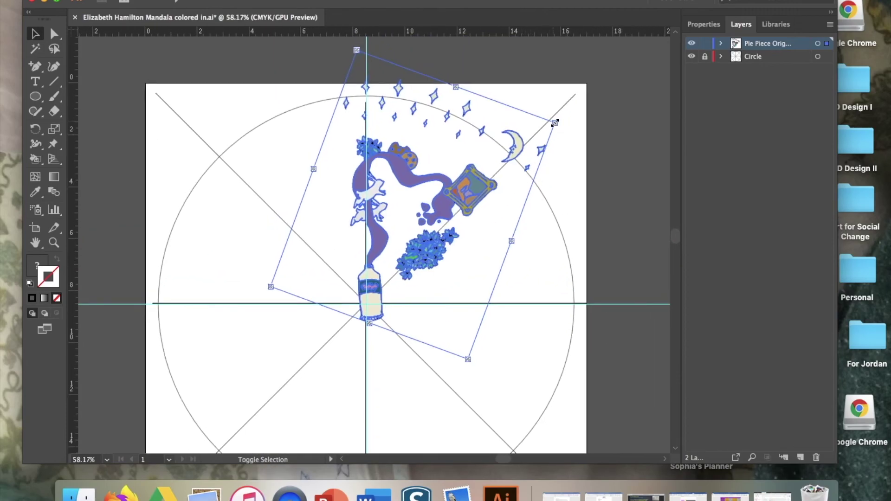
left_click_drag(555, 122, 500, 154)
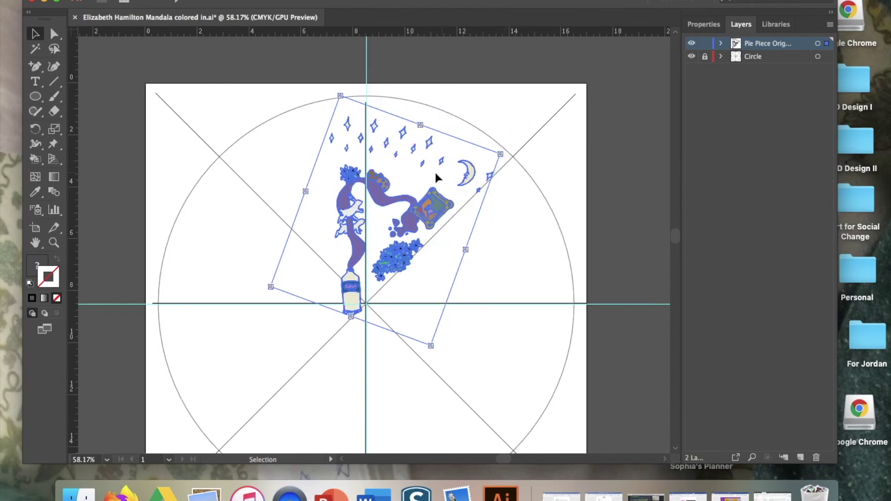
left_click_drag(424, 204, 450, 190)
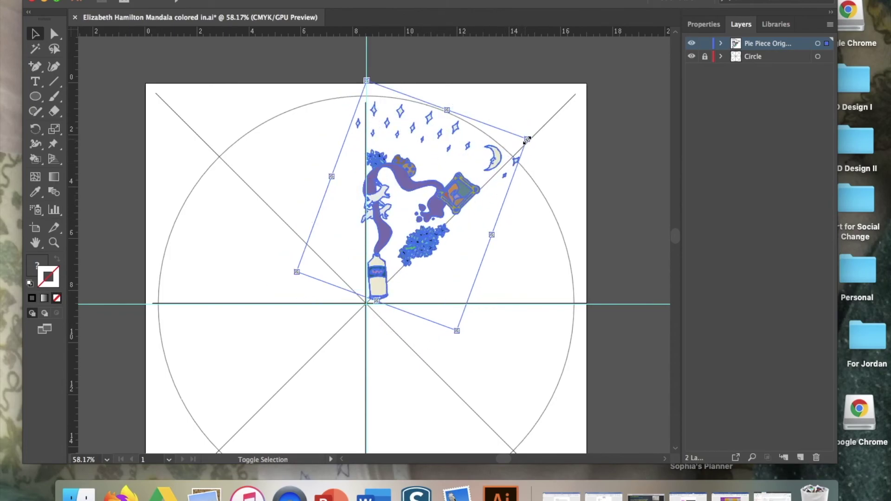
left_click_drag(527, 139, 511, 148)
left_click_drag(443, 186, 450, 181)
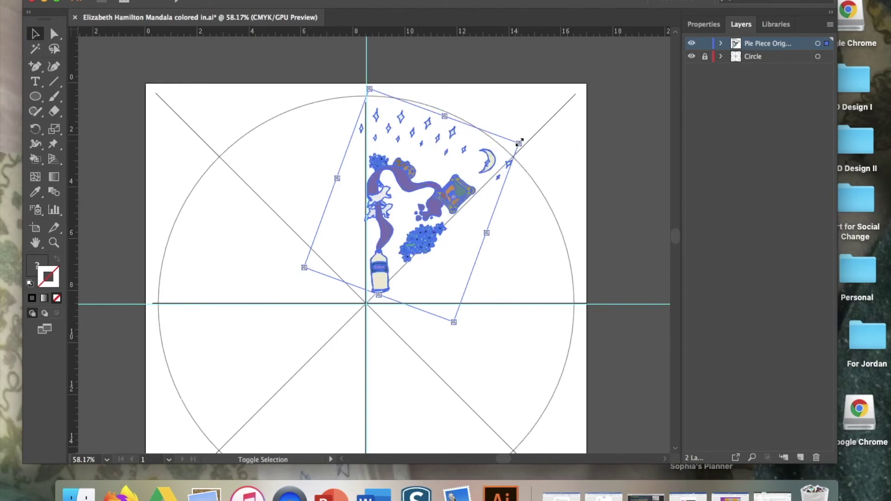
left_click_drag(518, 141, 496, 156)
Fine-tune the artwork's rotation and position so it sits inside the wedge edges
left_click(431, 155)
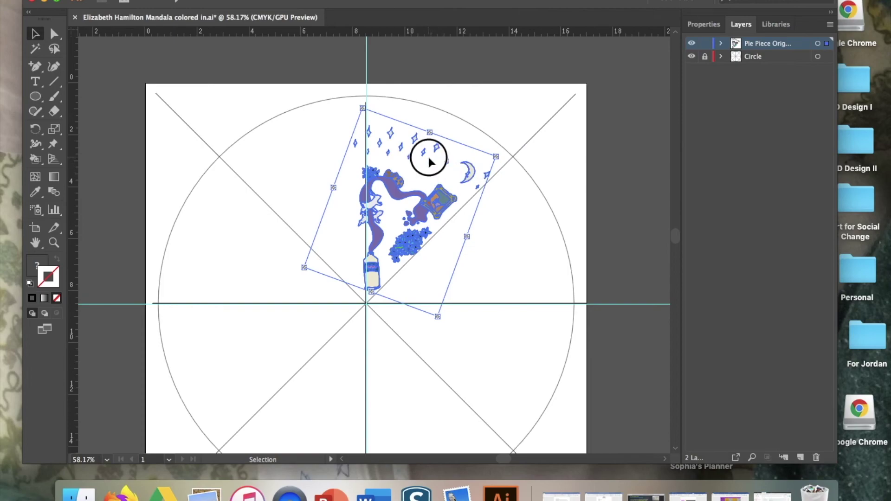
left_click(436, 147)
left_click_drag(437, 148, 451, 134)
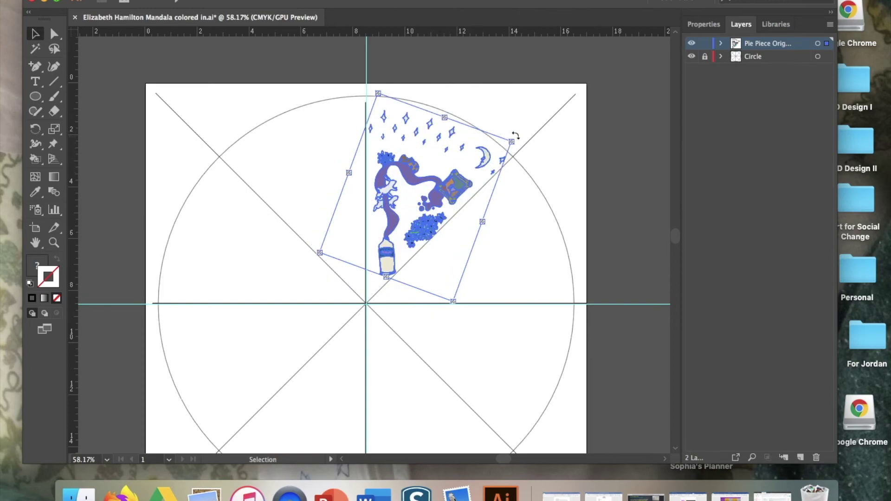
left_click_drag(516, 141, 518, 138)
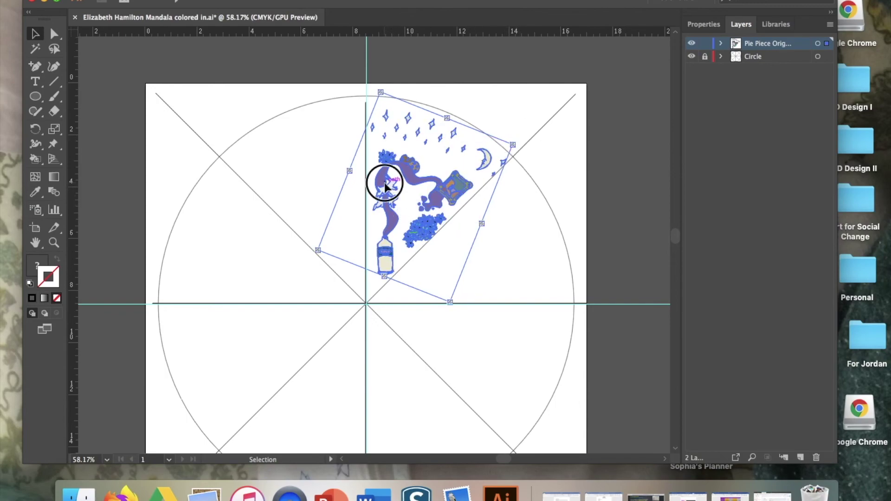
left_click_drag(385, 183, 384, 177)
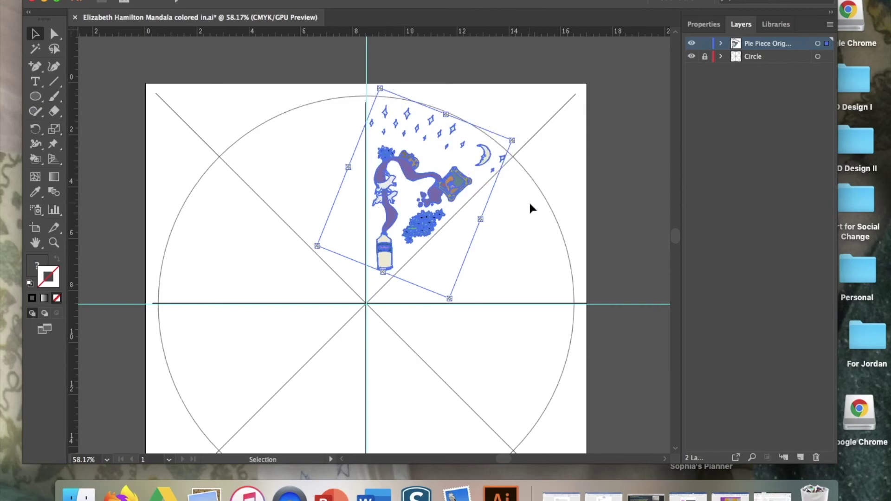
left_click(511, 246)
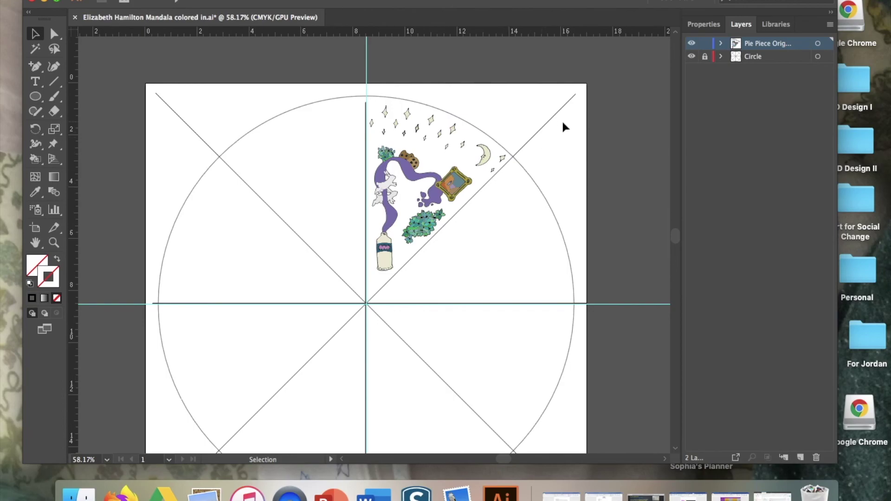
scroll(529, 189, "up", 5)
scroll(530, 189, "down", 3)
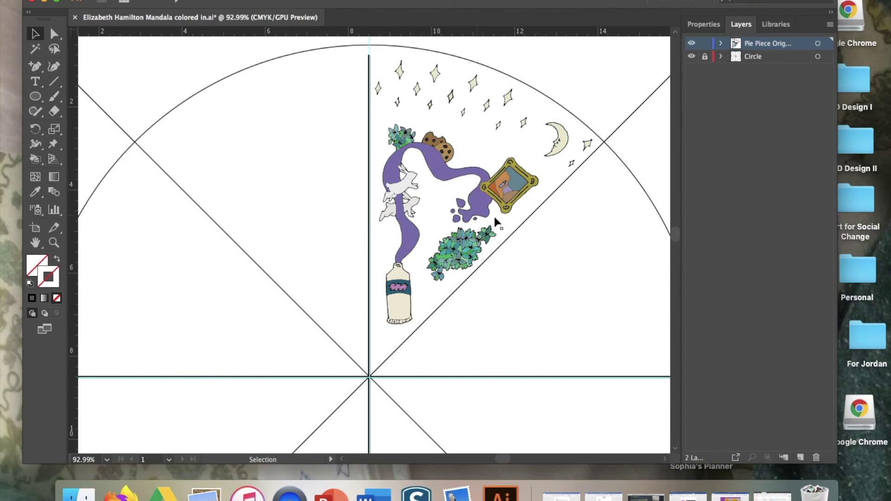
scroll(494, 196, "up", 5)
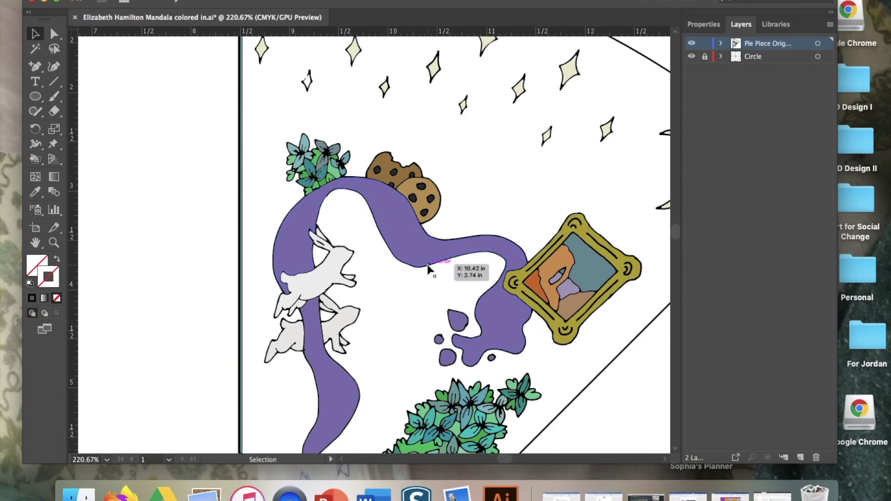
scroll(426, 267, "down", 5)
scroll(427, 265, "right", 5)
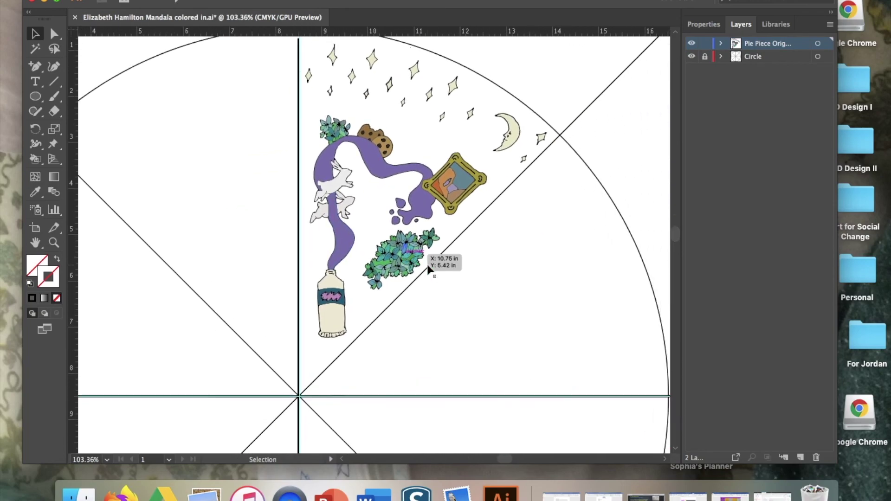